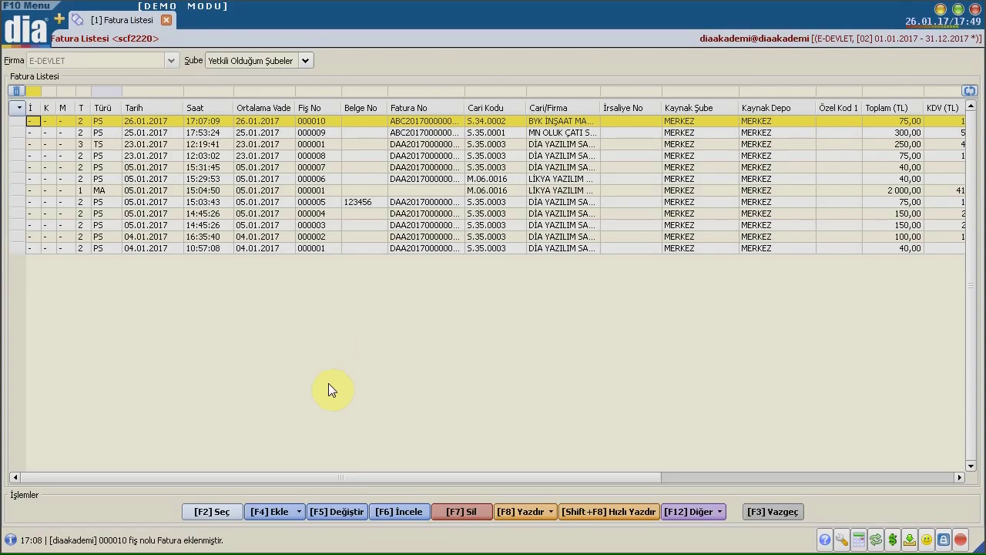
- Add a Perakende Satış sales invoice and assign the current account YURT YAPI MALZEMELERİ LTD.ŞTİ. to it
{"action": "left_click", "coordinate": [297, 512]}
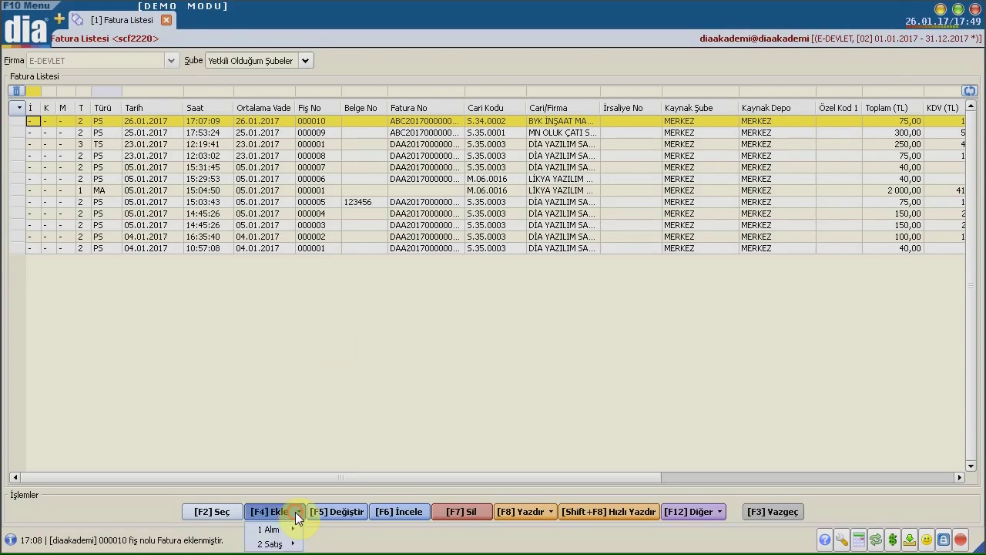
{"action": "mouse_move", "coordinate": [289, 545]}
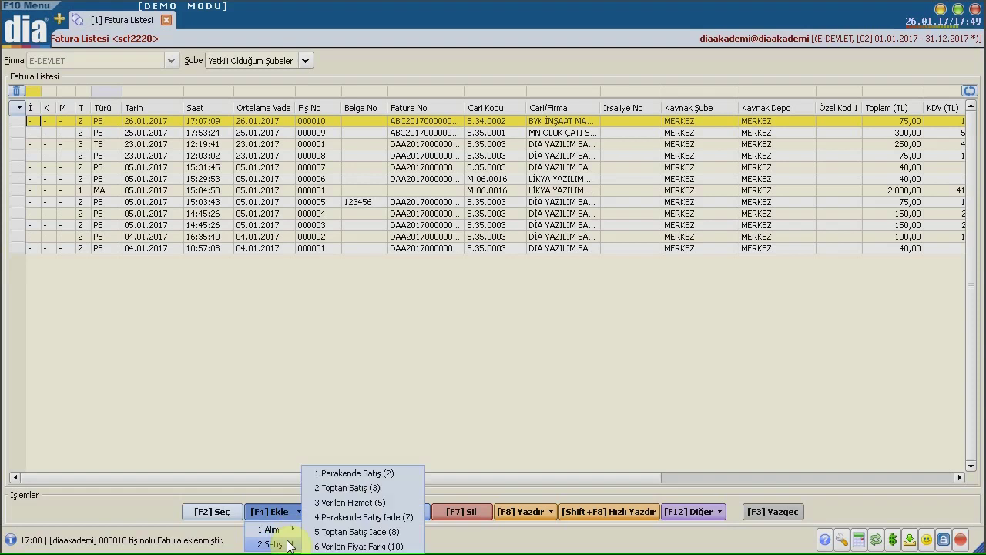
{"action": "left_click", "coordinate": [364, 476]}
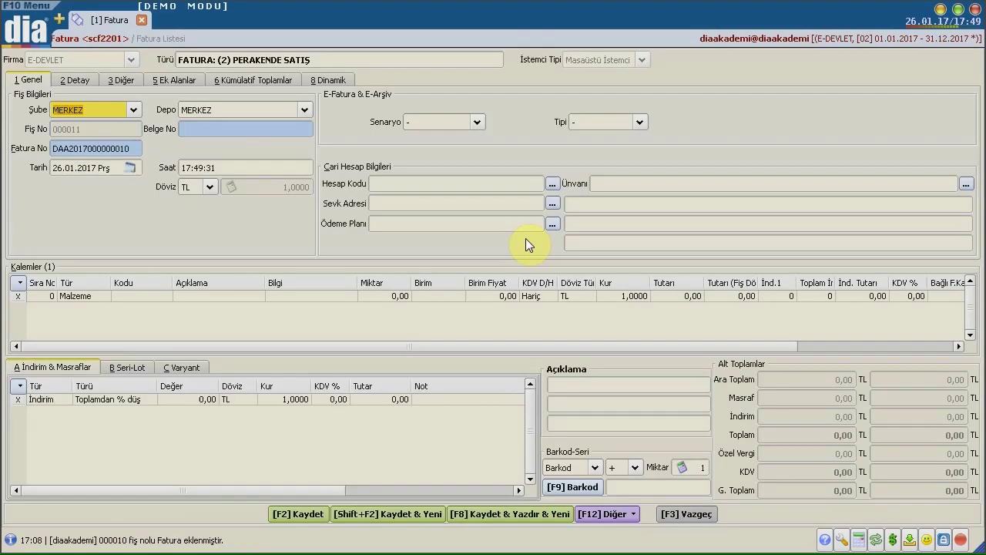
{"action": "left_click", "coordinate": [440, 186]}
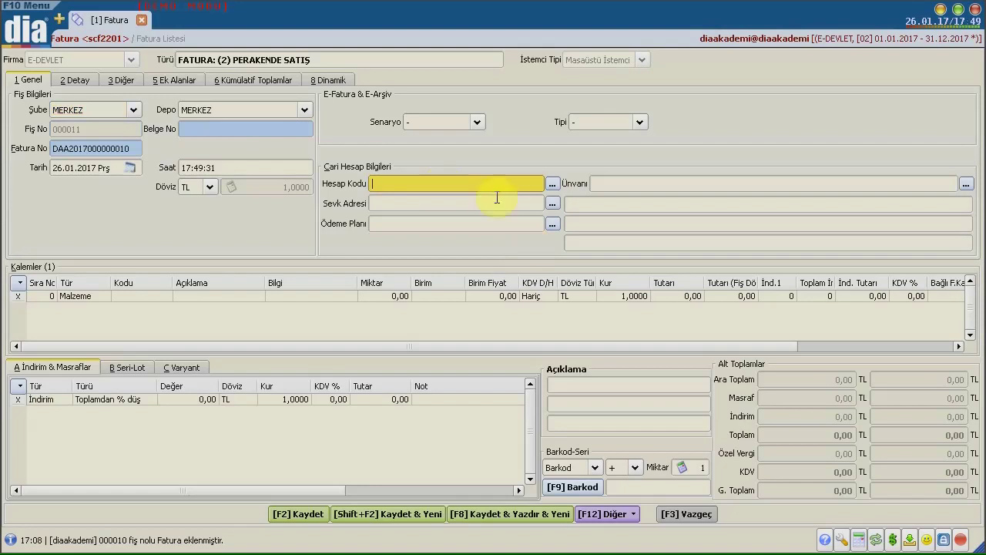
{"action": "left_click", "coordinate": [551, 185]}
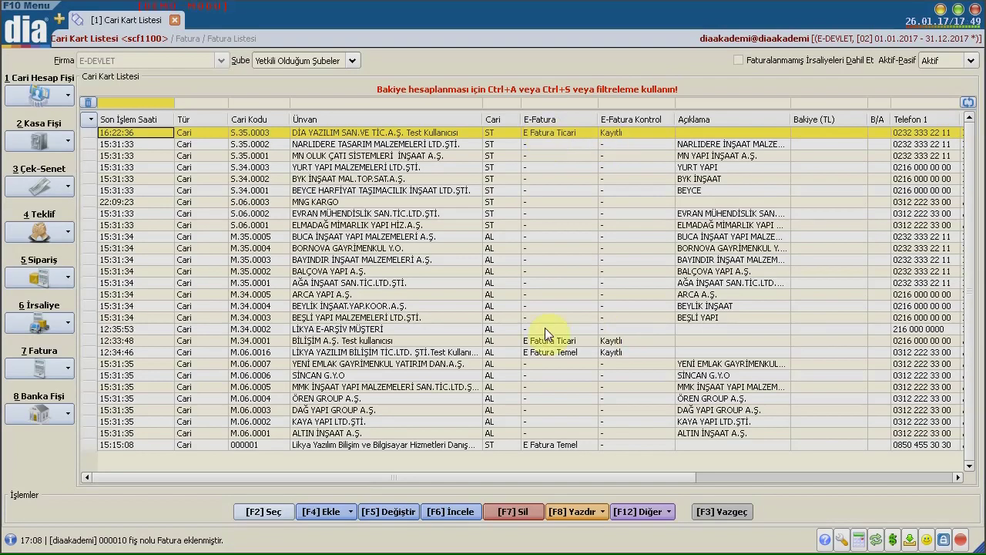
{"action": "double_click", "coordinate": [376, 167]}
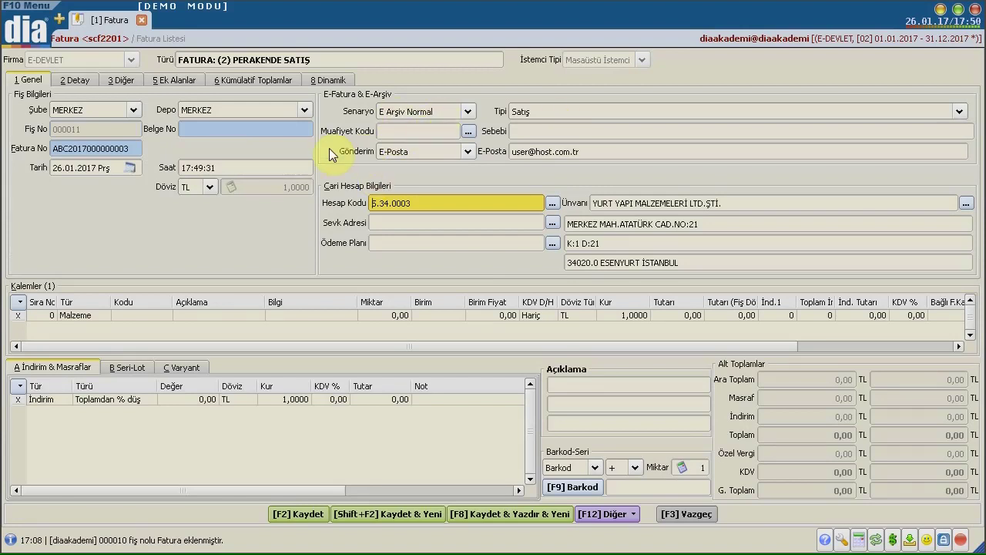
- Set the invoice scenario (Senaryo) to E Arşiv İnternet with E-Posta as the delivery method (Gönderim)
{"action": "left_click", "coordinate": [424, 111]}
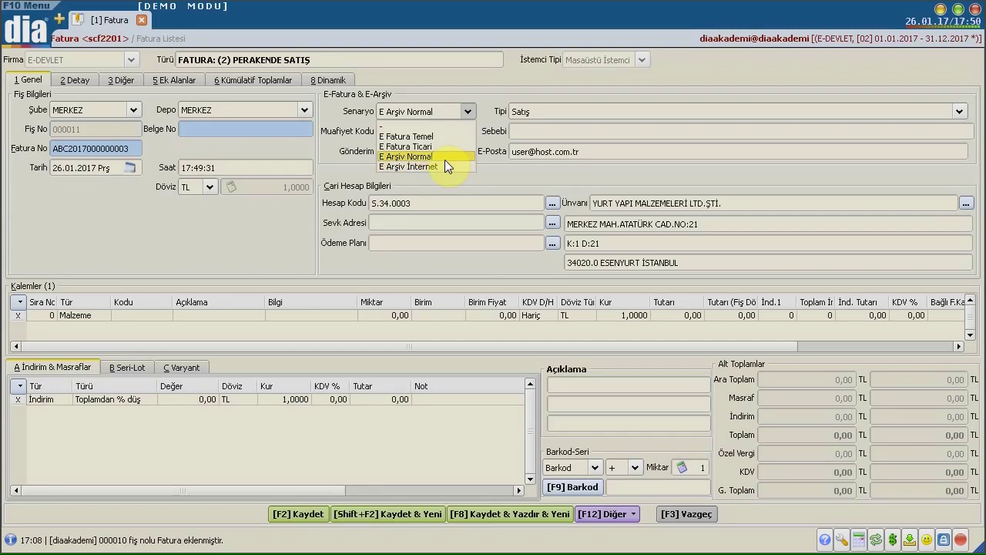
{"action": "left_click", "coordinate": [445, 163]}
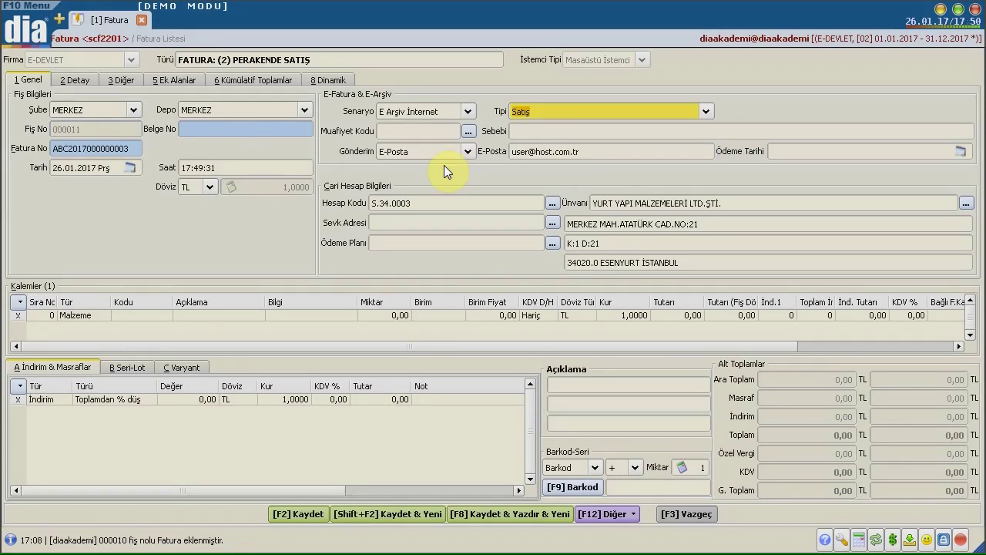
{"action": "left_click", "coordinate": [454, 151]}
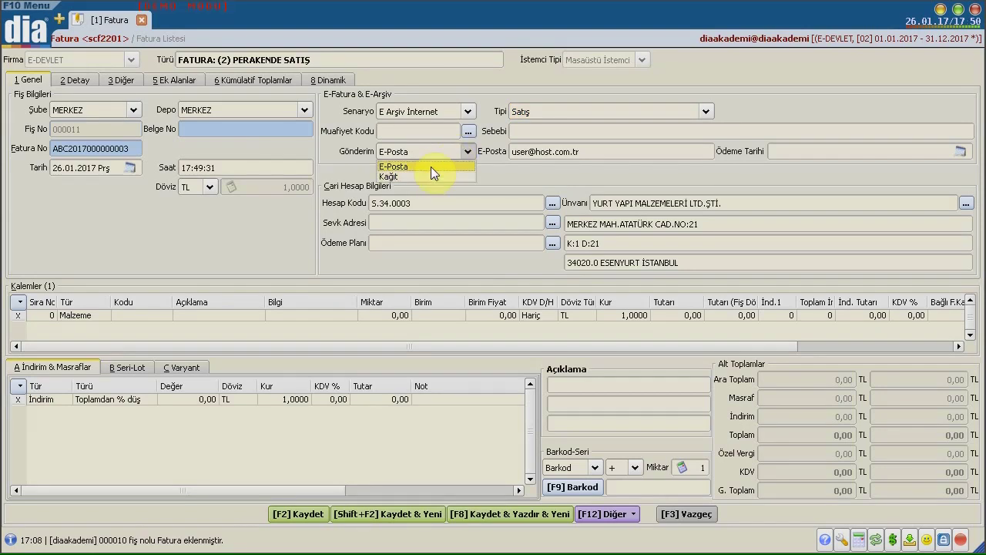
{"action": "left_click", "coordinate": [430, 166]}
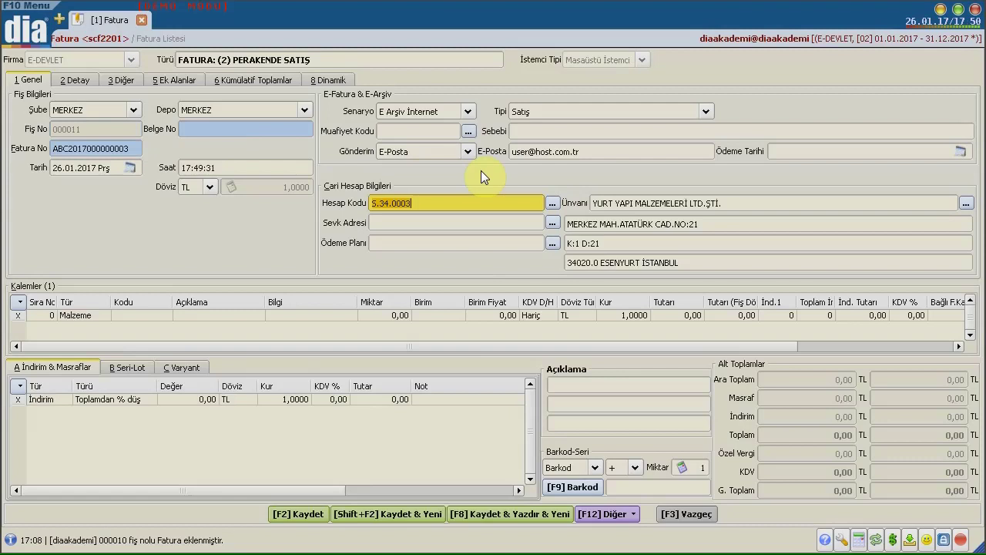
{"action": "left_click", "coordinate": [586, 151]}
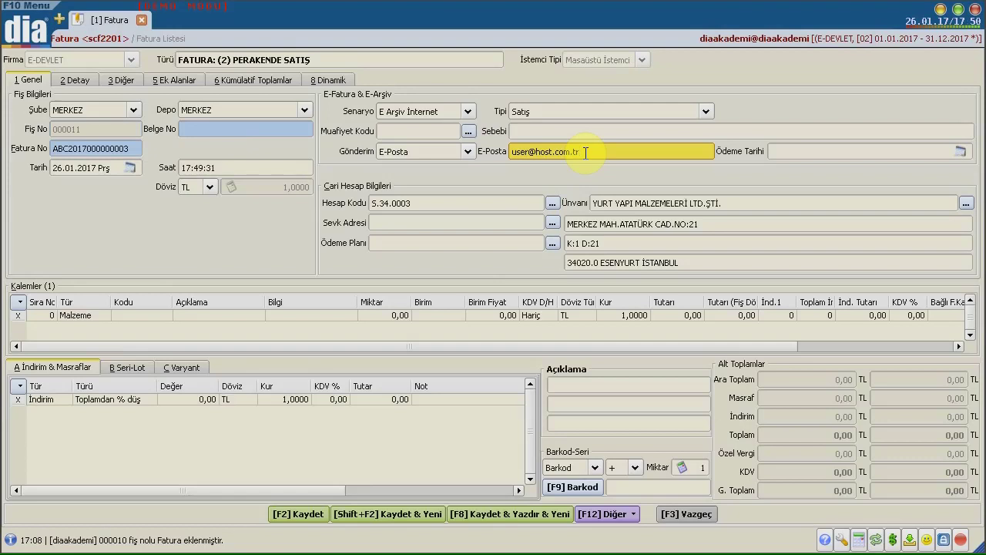
{"action": "left_click_drag", "start_coordinate": [584, 152], "coordinate": [452, 152]}
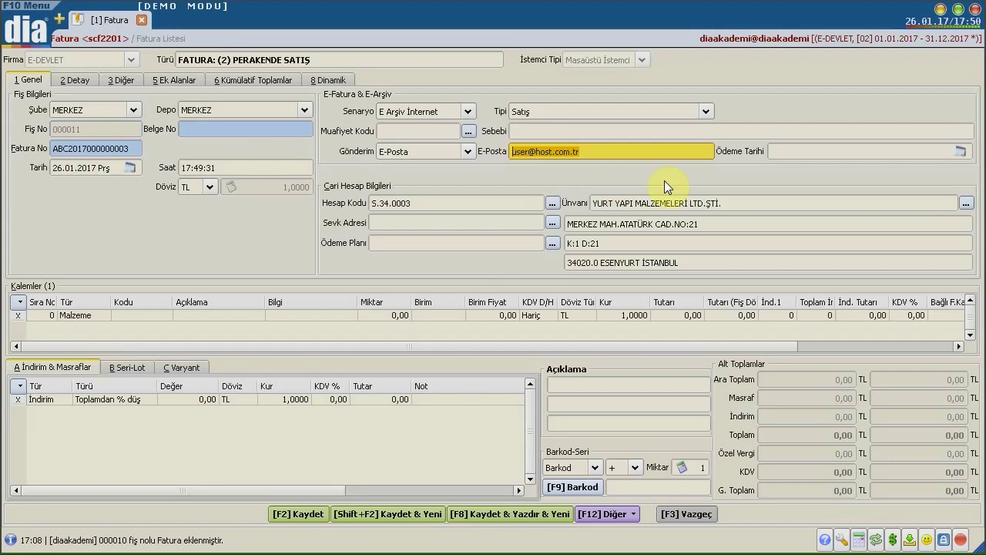
- Set the payment date (Ödeme Tarihi) to 27.01.2017 and enter 25463 as the document number (Belge No)
{"action": "left_click", "coordinate": [791, 150]}
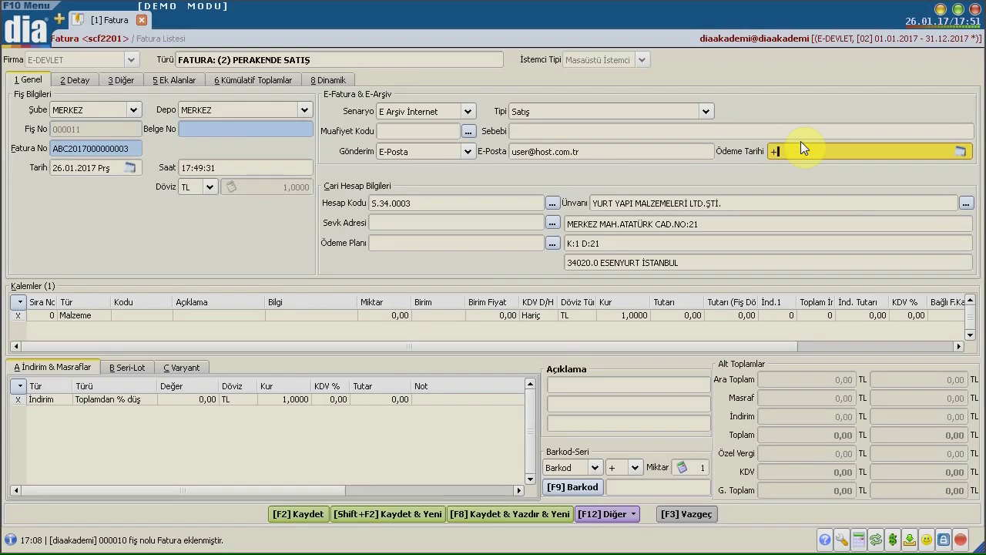
{"action": "key", "text": "Return"}
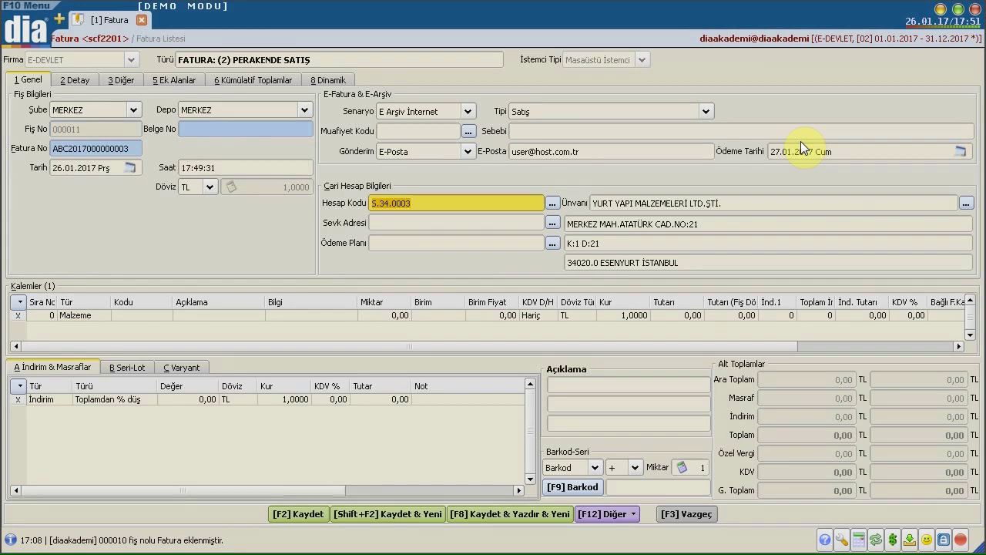
{"action": "left_click", "coordinate": [121, 153]}
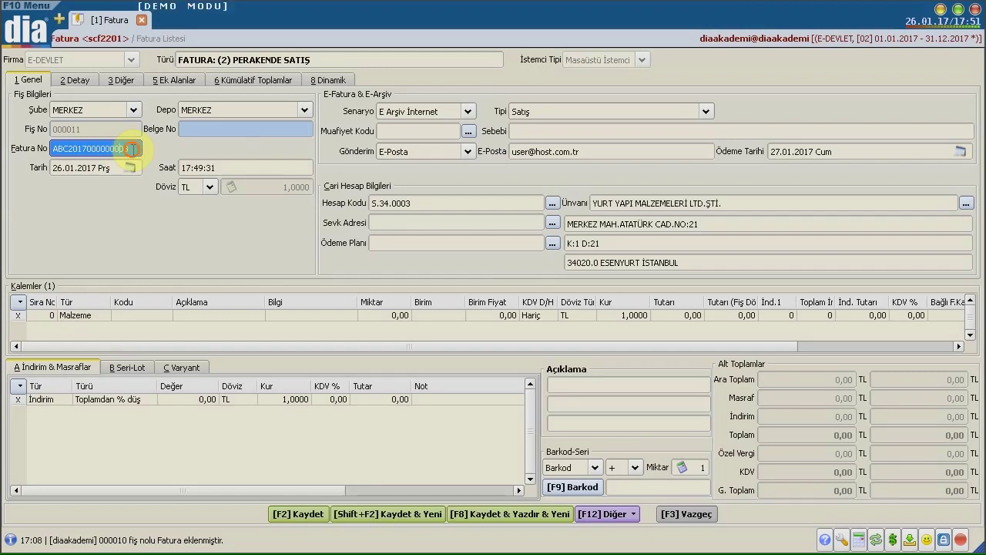
{"action": "left_click", "coordinate": [189, 130]}
{"action": "type", "text": "25463"}
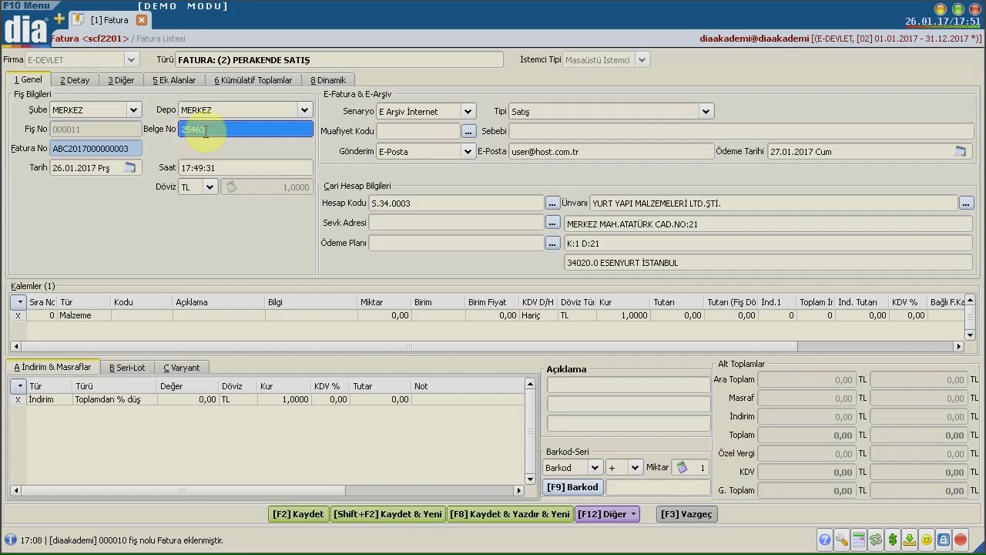
{"action": "key", "text": "Return"}
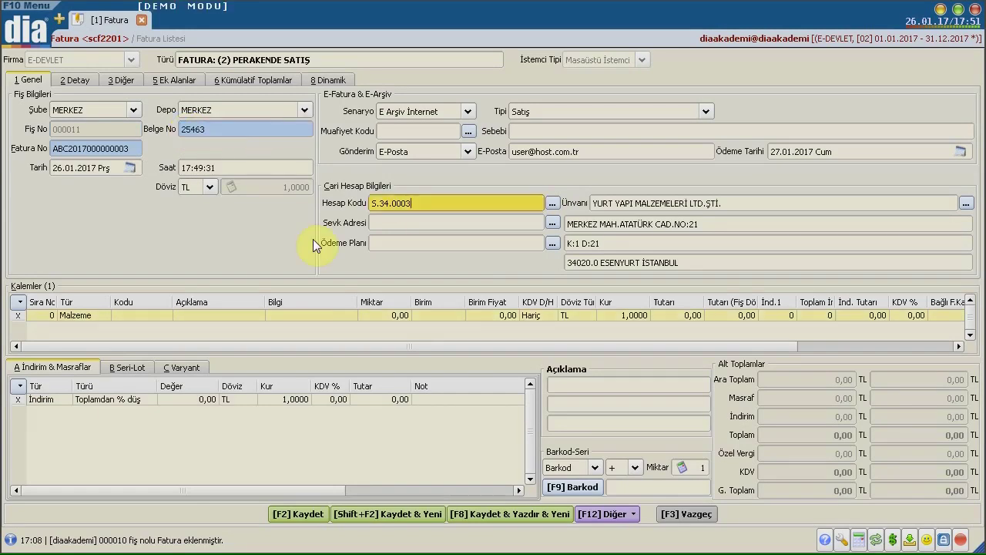
- Assign the payment plan (Ödeme Planı) AÇIK HS. to the invoice
{"action": "left_click", "coordinate": [389, 244]}
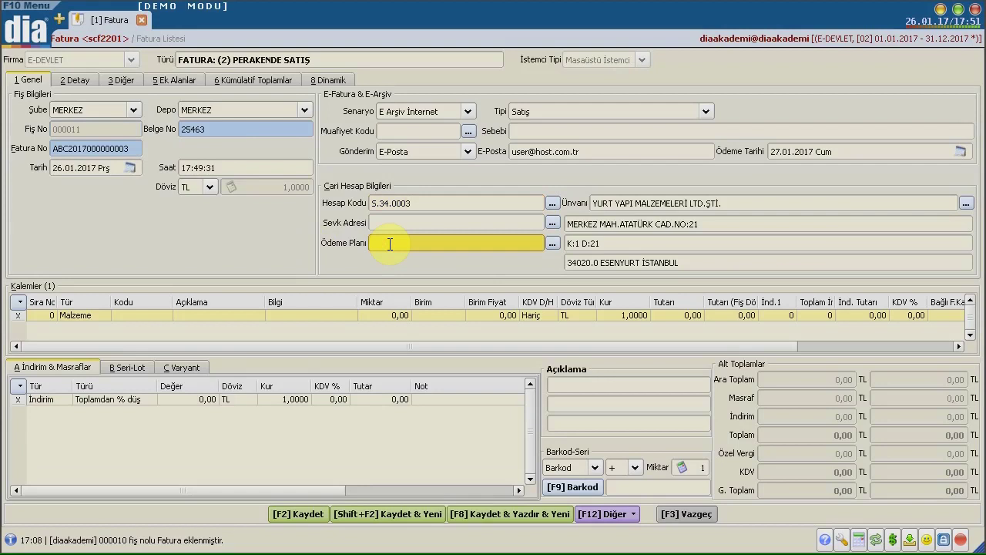
{"action": "left_click", "coordinate": [551, 244]}
{"action": "double_click", "coordinate": [76, 133]}
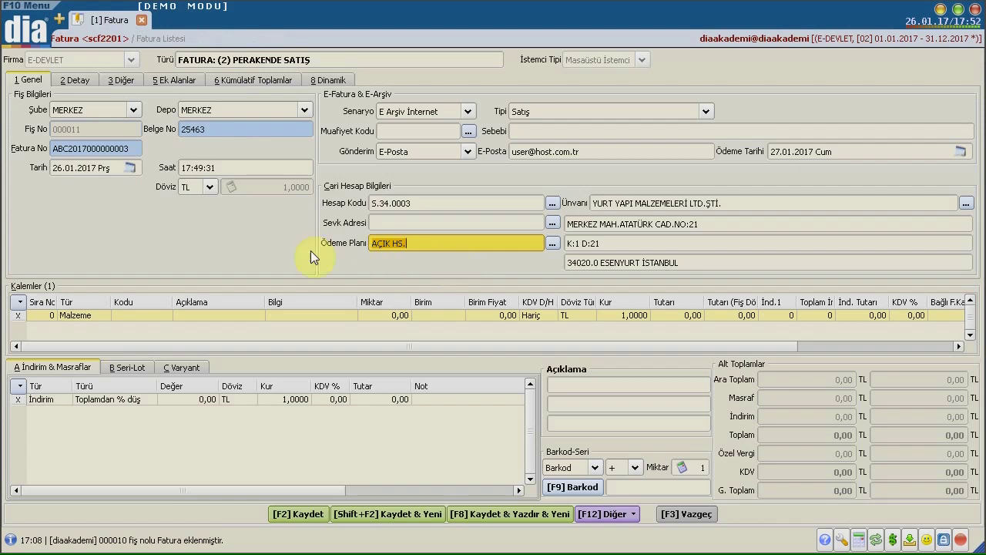
- Fill in the invoice's cargo details with carrier MNG KARGO, shipping date 26.01.2017 and the existing shipment slip 000001
{"action": "left_click", "coordinate": [125, 80]}
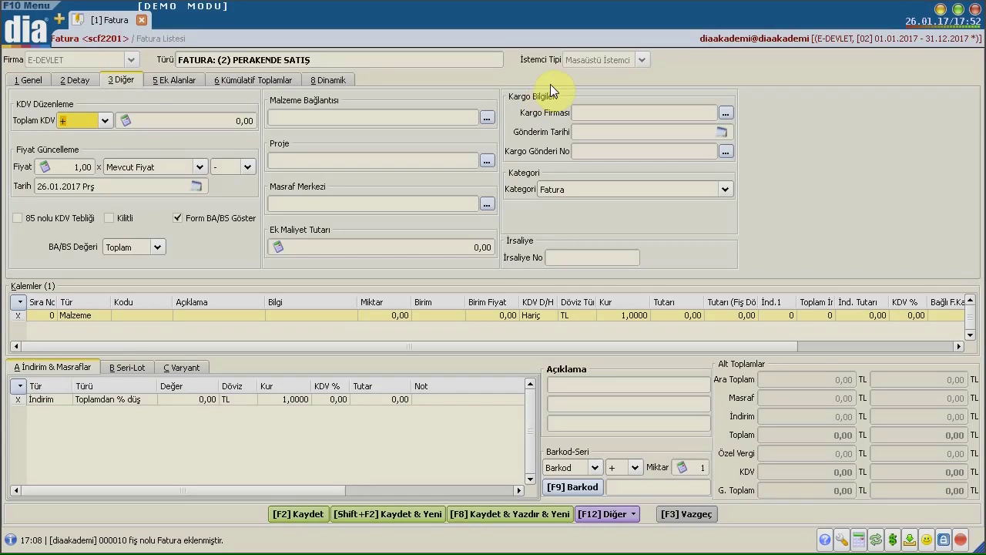
{"action": "left_click", "coordinate": [563, 114]}
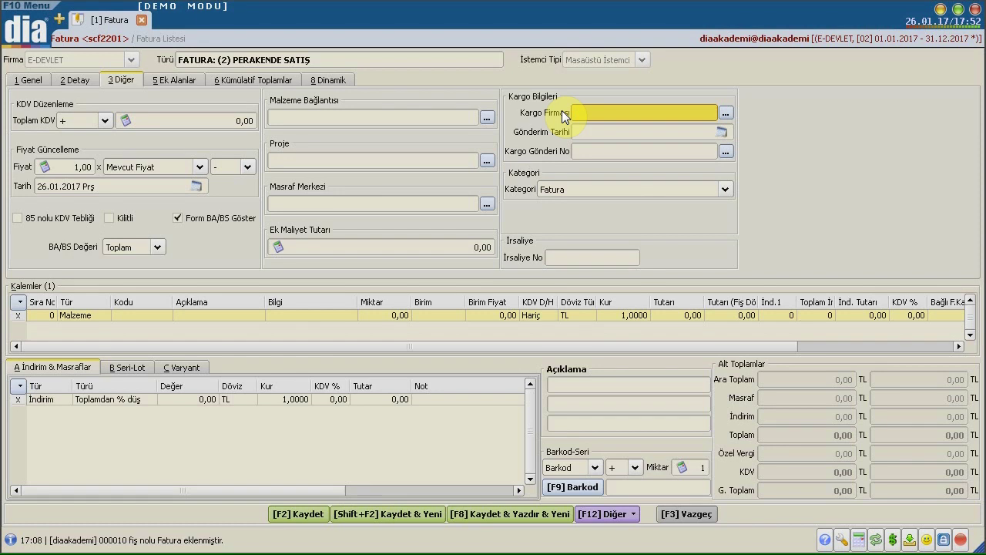
{"action": "left_click", "coordinate": [726, 113]}
{"action": "double_click", "coordinate": [197, 123]}
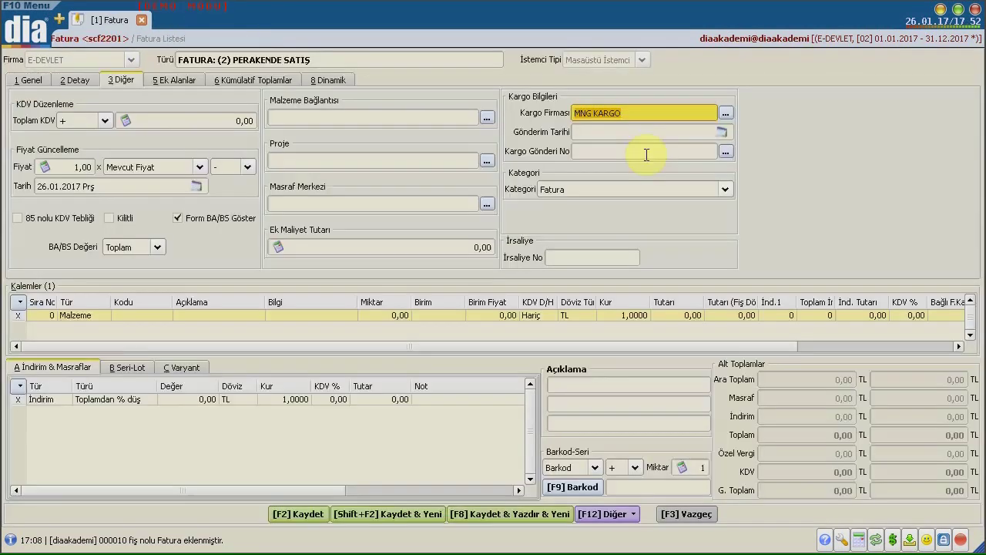
{"action": "left_click", "coordinate": [639, 129]}
{"action": "type", "text": "+"}
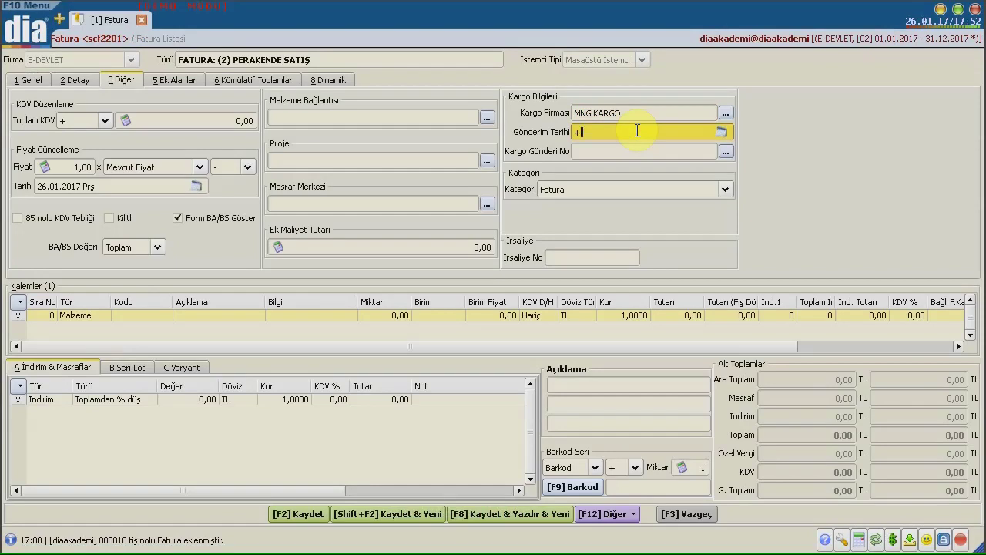
{"action": "key", "text": "Return"}
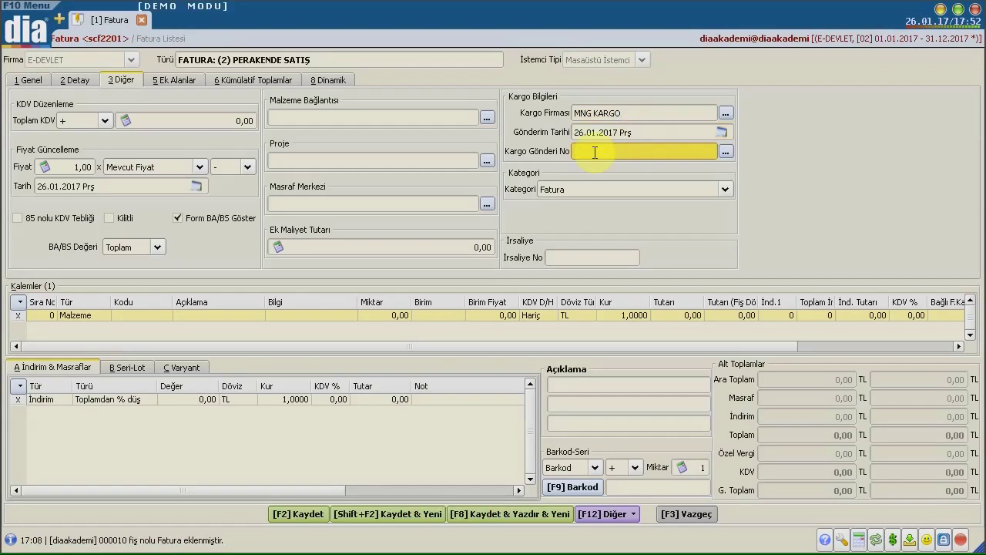
{"action": "left_click", "coordinate": [725, 151]}
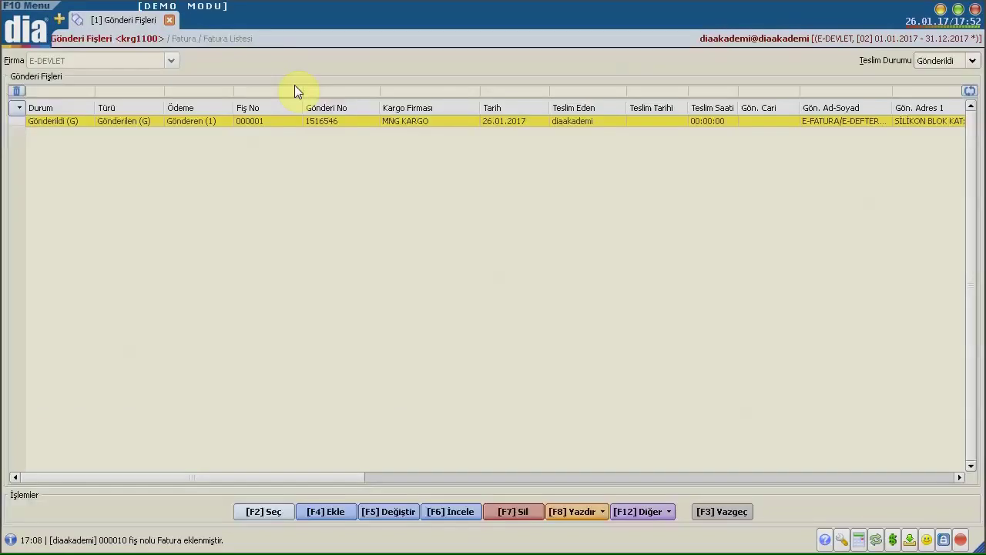
{"action": "double_click", "coordinate": [181, 121]}
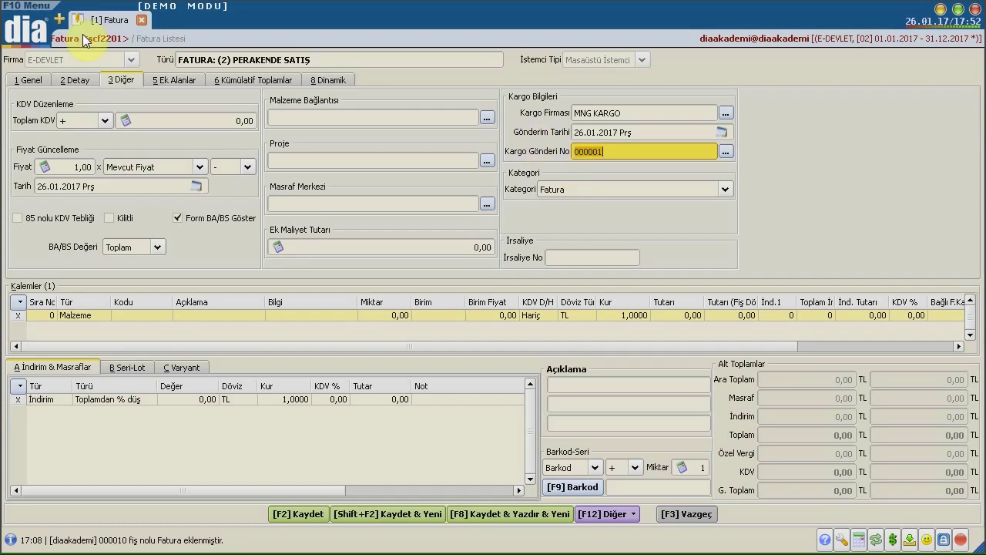
- Find Sistem Parametreleri in a new tab by searching for "sistem" and display the E-Arşiv parameters of the E-Fatura group
{"action": "left_click", "coordinate": [59, 19]}
{"action": "left_click", "coordinate": [44, 29]}
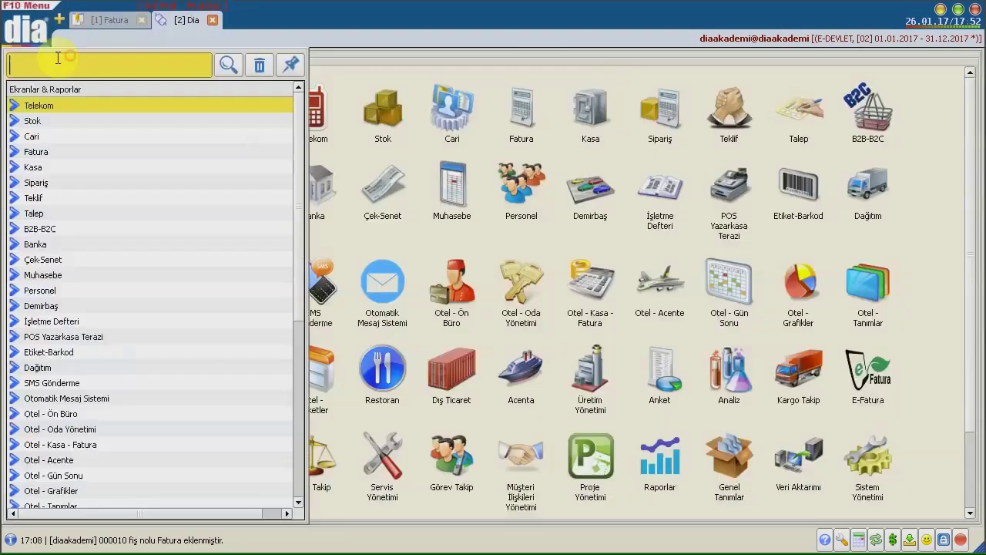
{"action": "type", "text": "sistem"}
{"action": "left_click", "coordinate": [93, 216]}
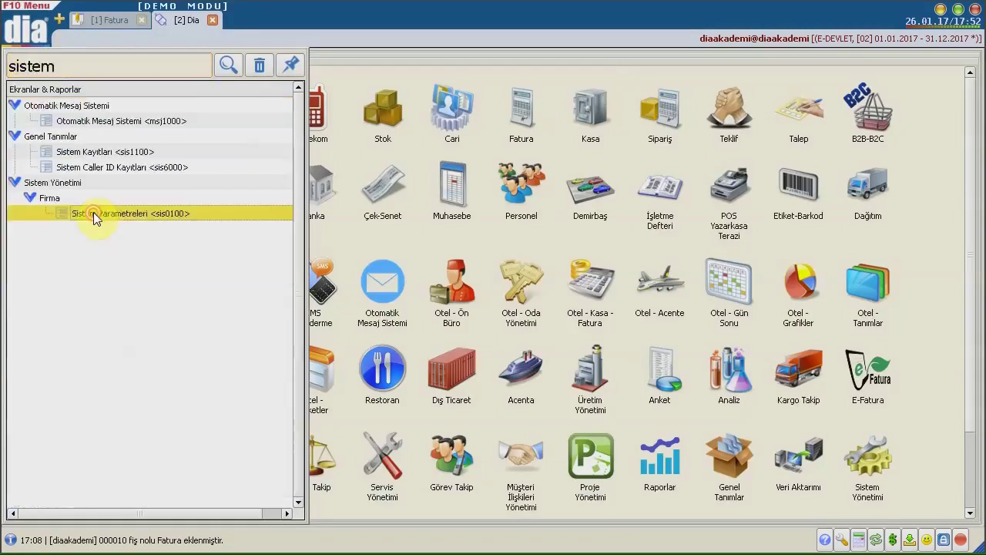
{"action": "scroll", "coordinate": [92, 168], "scroll_direction": "down", "scroll_amount": 3}
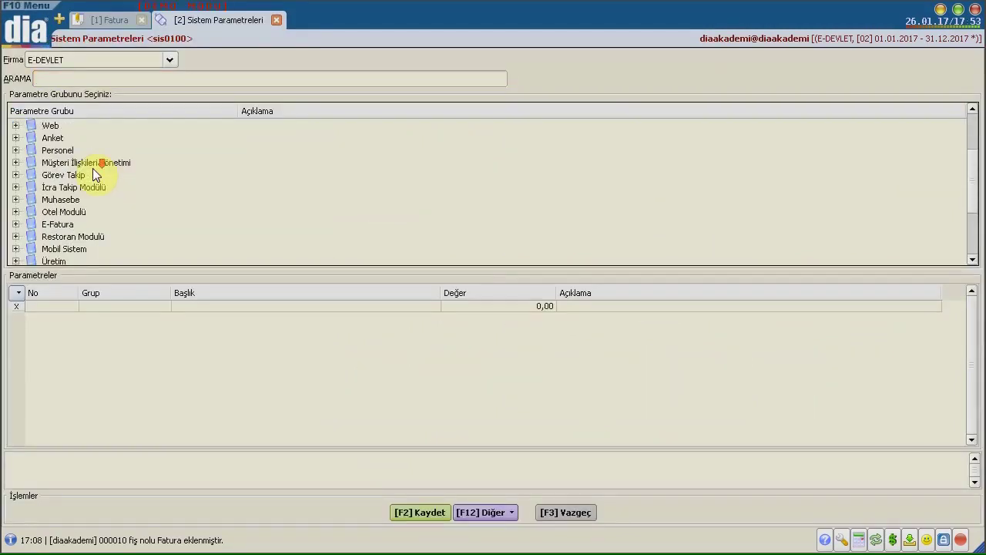
{"action": "scroll", "coordinate": [92, 168], "scroll_direction": "down", "scroll_amount": 1}
{"action": "left_click", "coordinate": [16, 187]}
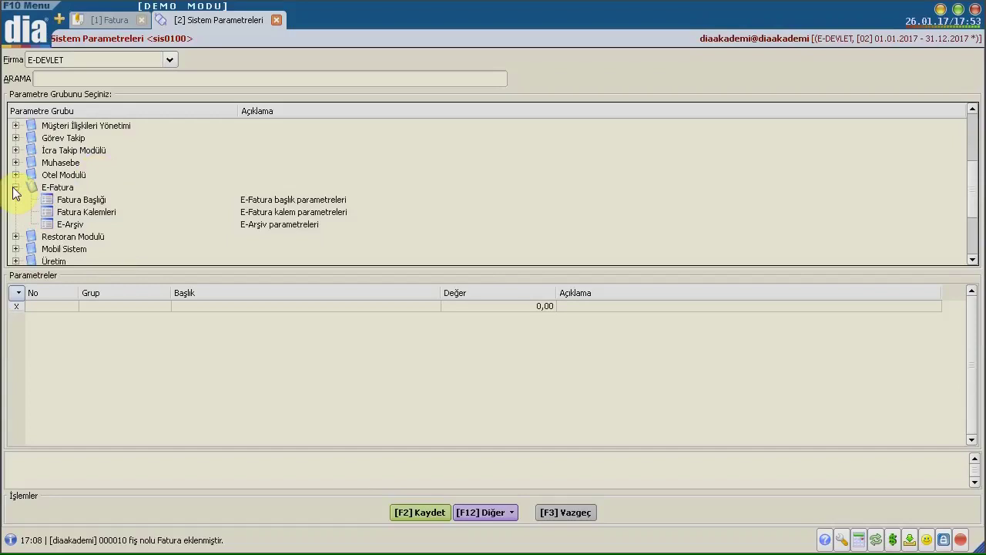
{"action": "left_click", "coordinate": [73, 226]}
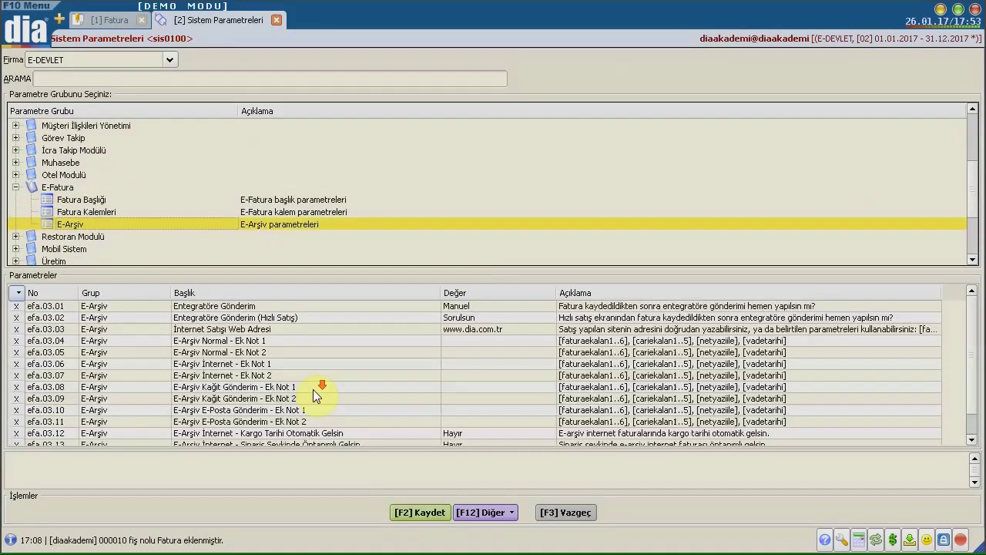
- Examine the E-Arşiv İnternet parameters for cargo date, default order shipment and payment date taken from the order date
{"action": "scroll", "coordinate": [316, 388], "scroll_direction": "down", "scroll_amount": 1}
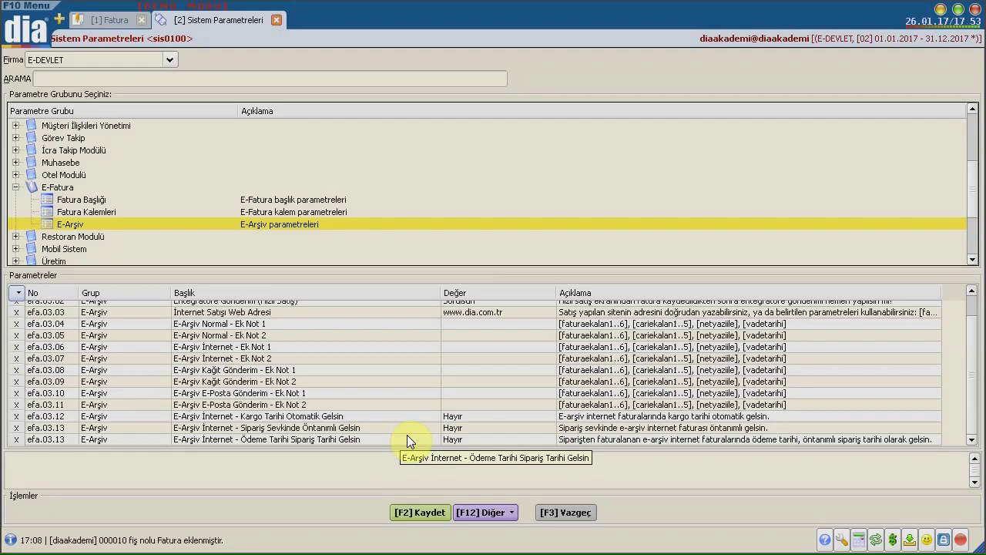
{"action": "left_click", "coordinate": [471, 429]}
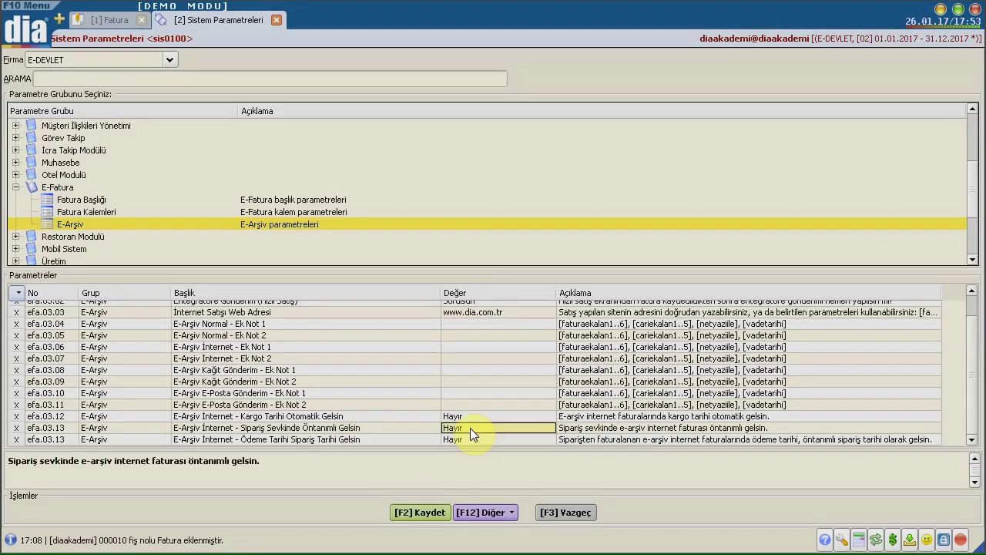
{"action": "left_click", "coordinate": [383, 439]}
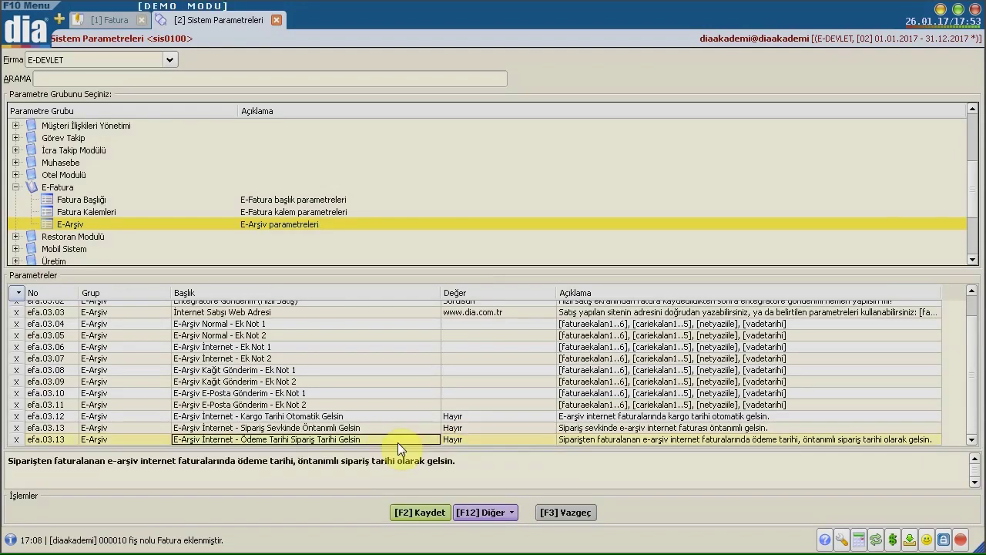
{"action": "left_click", "coordinate": [464, 437]}
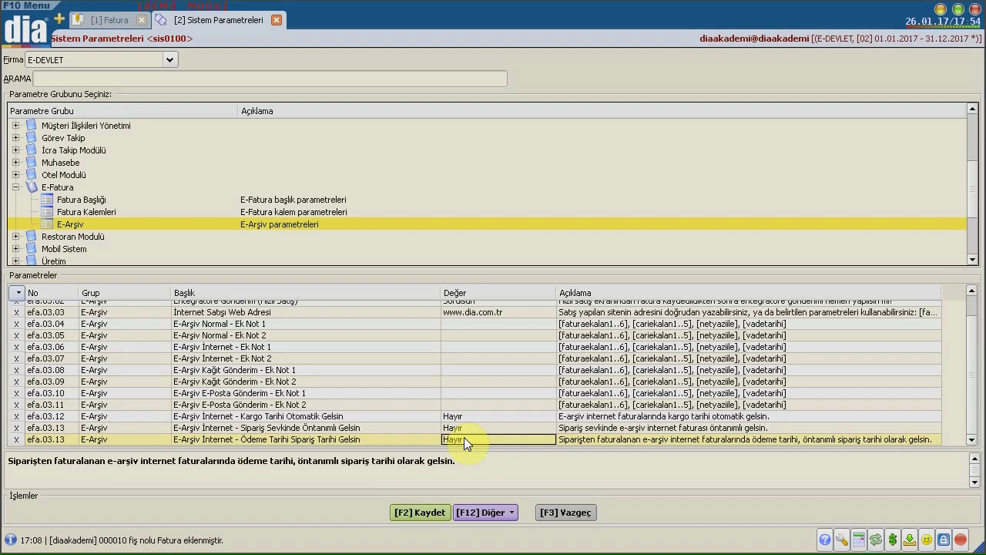
- Inspect the value choices for Sipariş Sevkinde Öntanımlı Gelsin and review the neighbouring Kargo Tarihi and Ödeme Tarihi parameters without changing them
{"action": "left_click", "coordinate": [470, 427]}
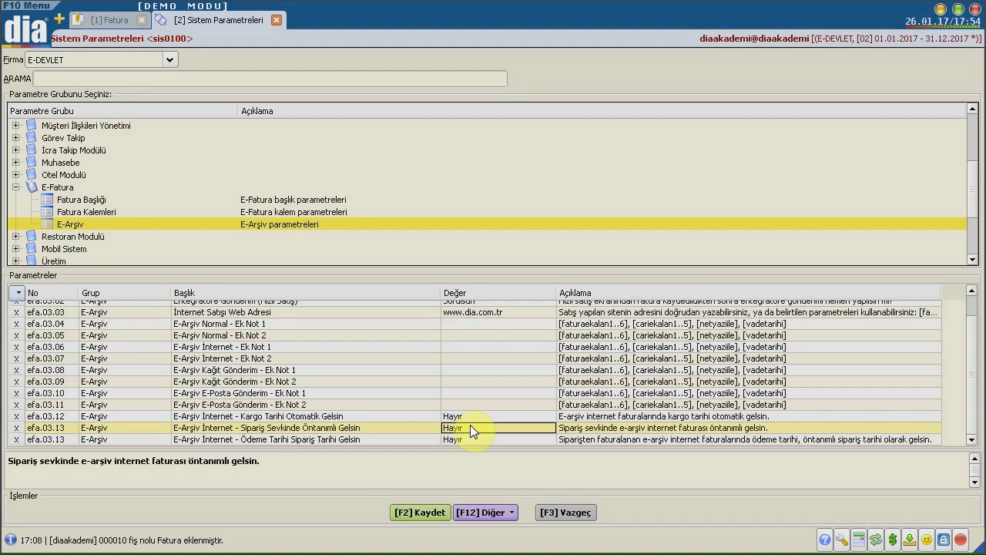
{"action": "left_click", "coordinate": [469, 426]}
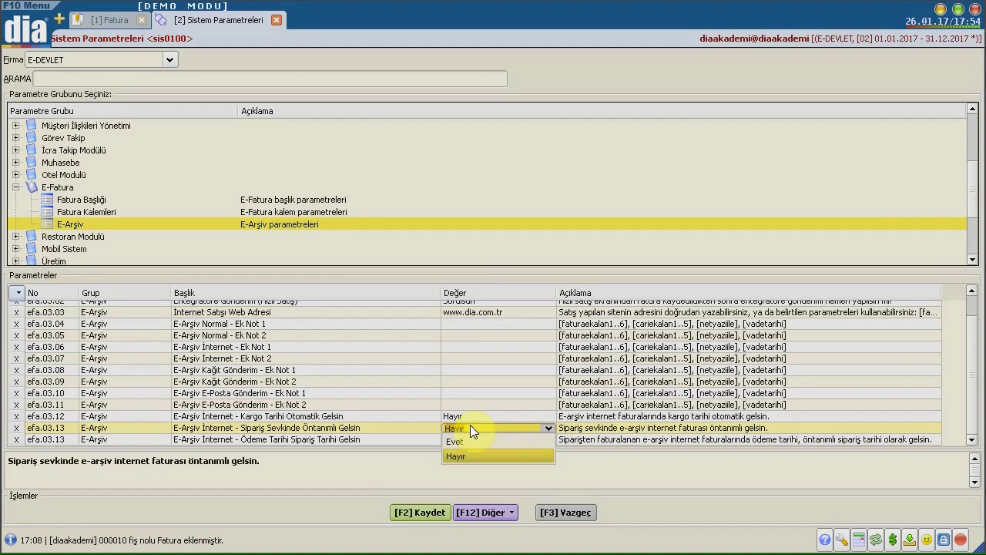
{"action": "left_click", "coordinate": [470, 415]}
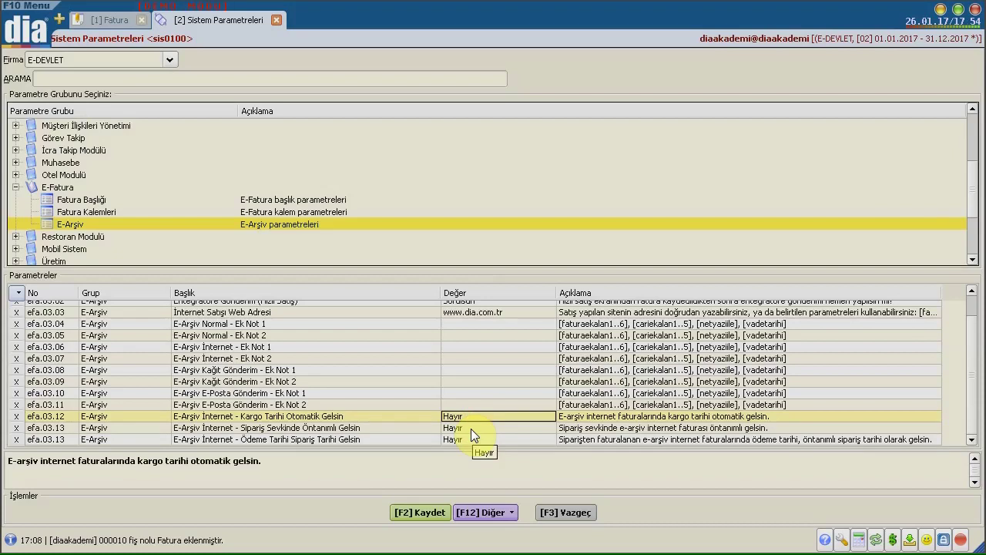
{"action": "left_click", "coordinate": [471, 428]}
{"action": "left_click", "coordinate": [472, 438]}
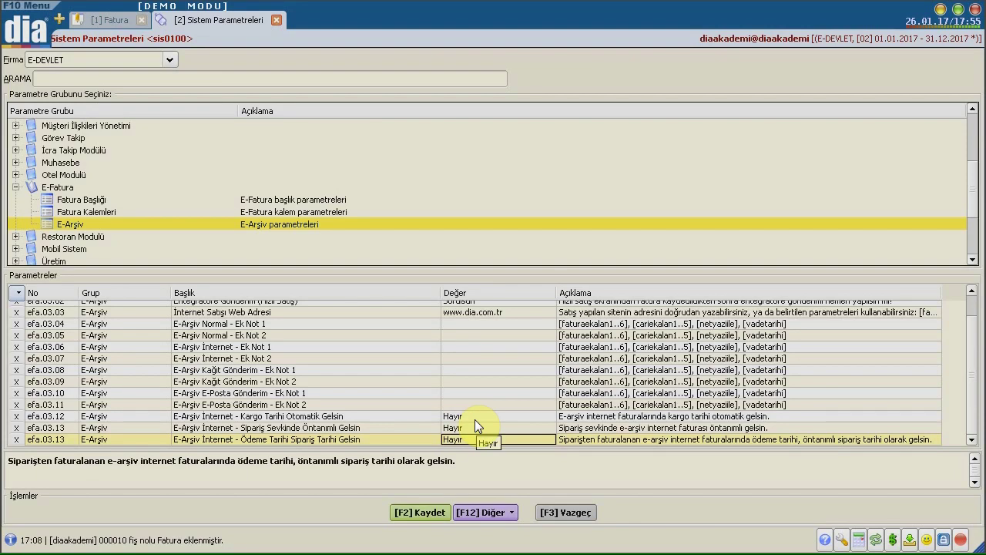
- Return to the open invoice and add material 000002 STOK 2 (NORMAL) to its first item line
{"action": "left_click", "coordinate": [116, 20]}
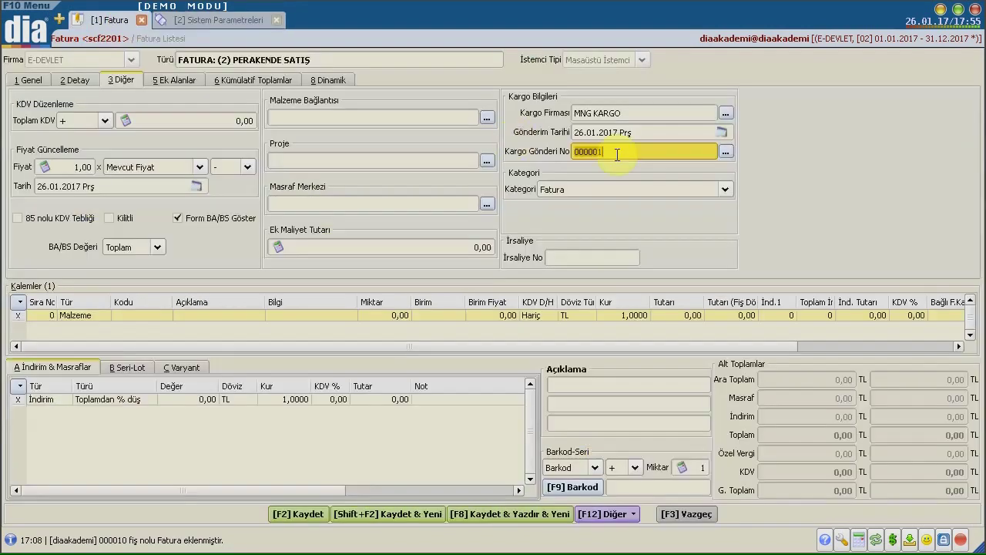
{"action": "left_click", "coordinate": [137, 315]}
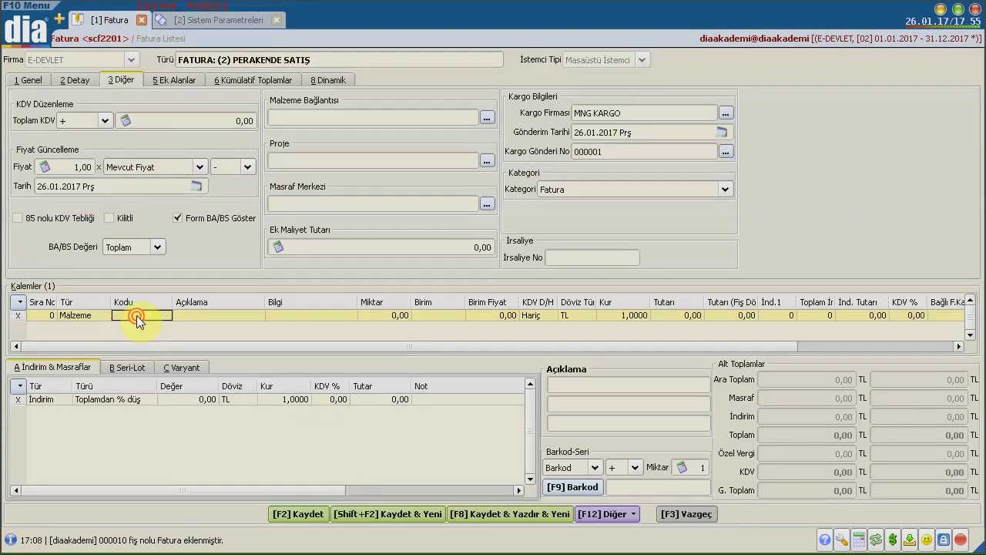
{"action": "left_click", "coordinate": [161, 315]}
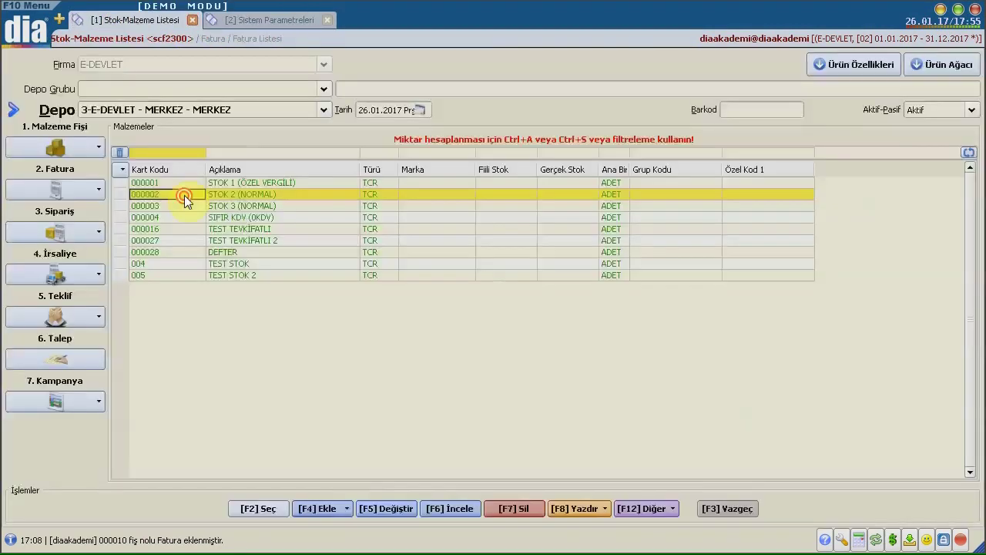
{"action": "double_click", "coordinate": [184, 194]}
- Set the item line's quantity to 5 and its unit price to 150, with KDV as Hariç
{"action": "left_click", "coordinate": [394, 315]}
{"action": "type", "text": "5"}
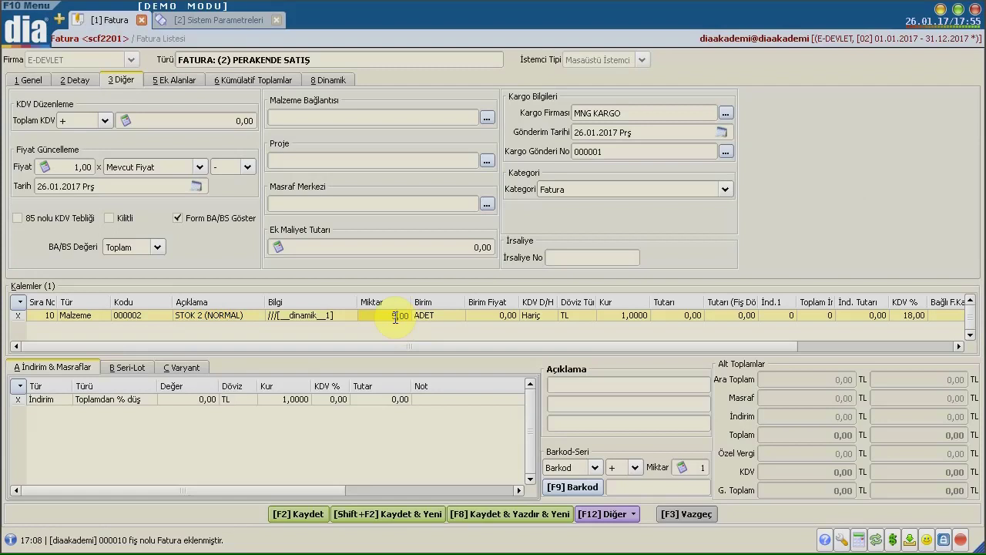
{"action": "key", "text": "Return"}
{"action": "key", "text": "Return"}
{"action": "type", "text": "150"}
{"action": "key", "text": "Return"}
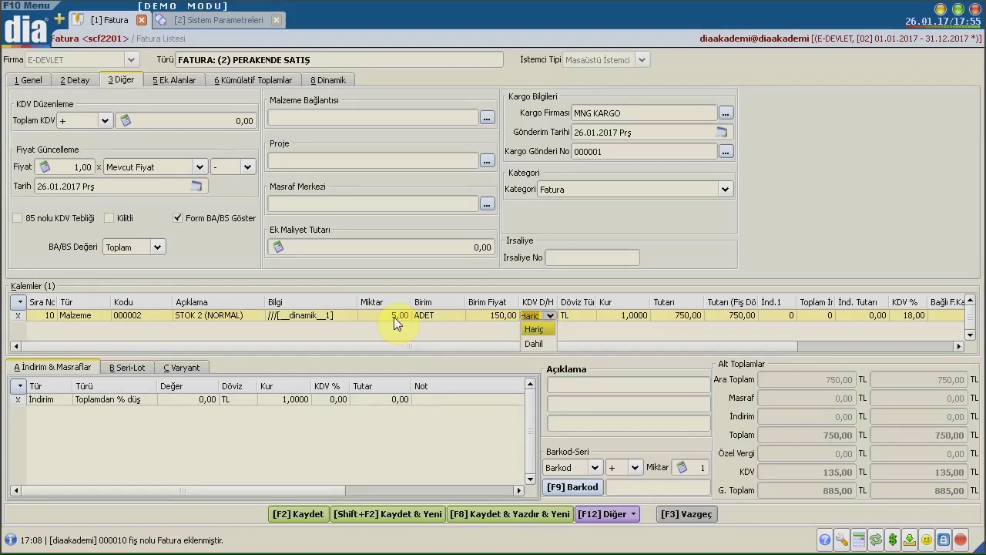
{"action": "key", "text": "Return"}
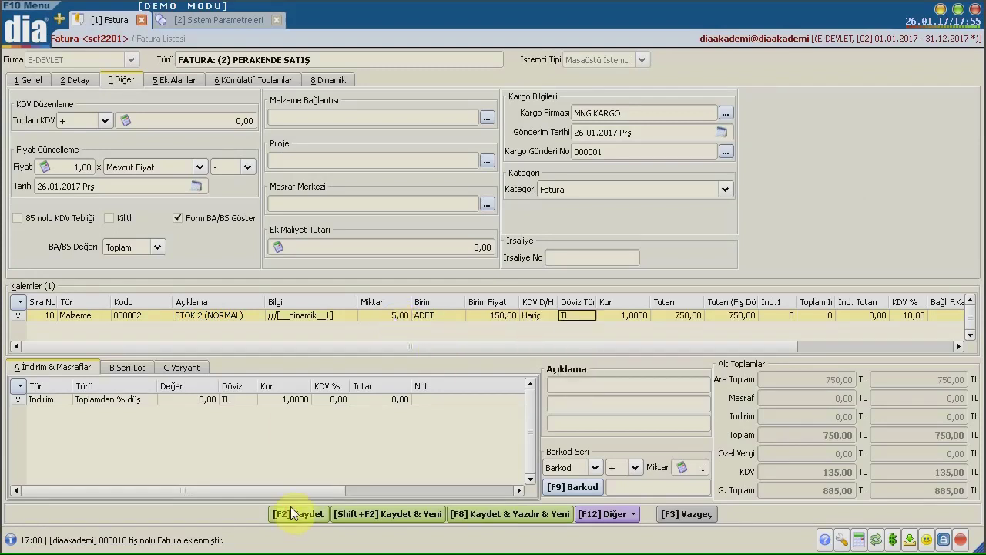
- Save the invoice, view the available Farklı Ödeme types, and save the payment with the existing open-account record
{"action": "left_click", "coordinate": [298, 513]}
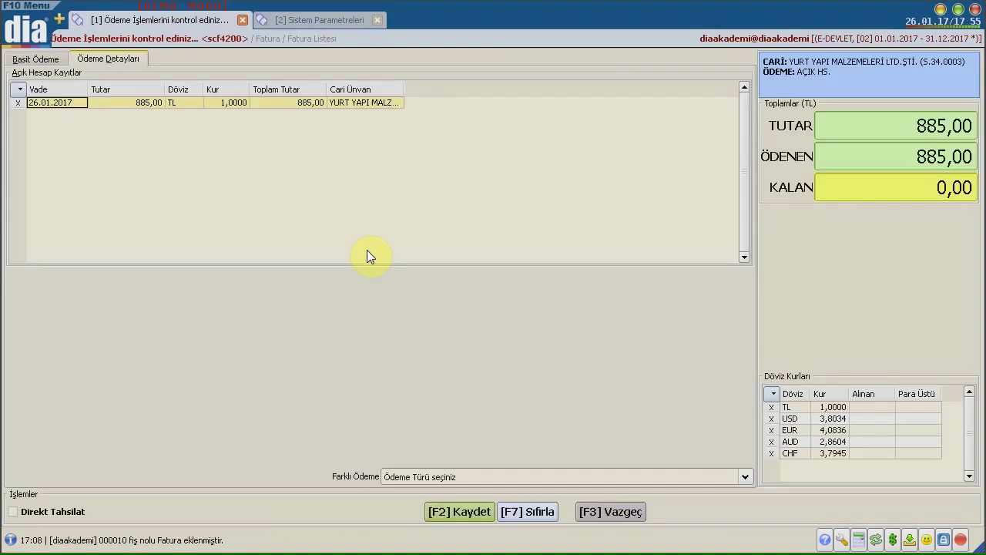
{"action": "left_click", "coordinate": [454, 473]}
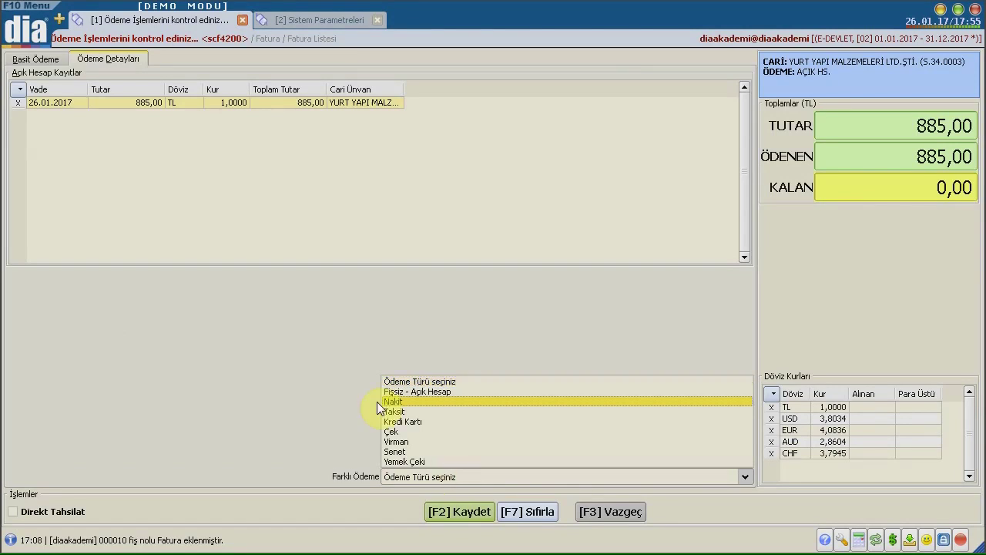
{"action": "left_click", "coordinate": [338, 400]}
{"action": "left_click", "coordinate": [458, 511]}
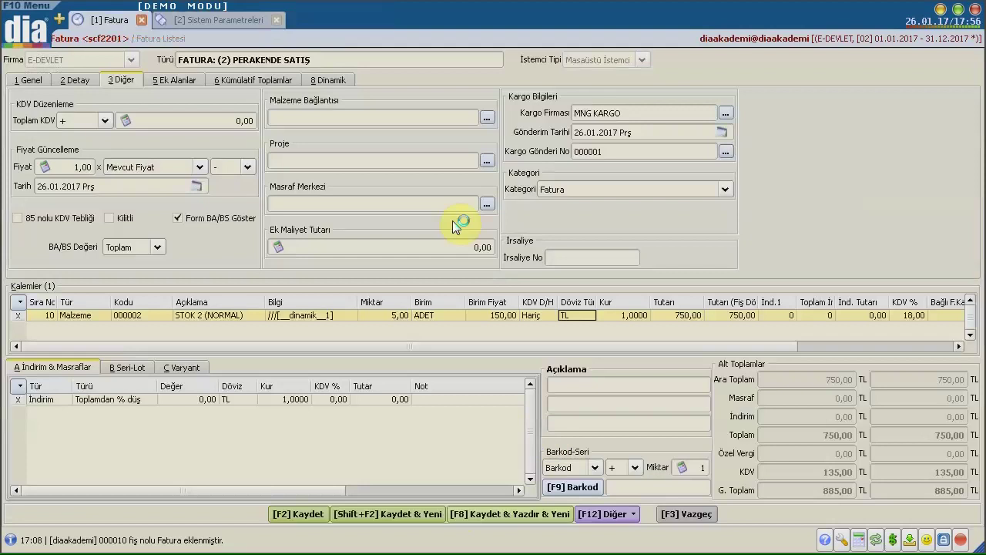
{"action": "key", "text": "F2"}
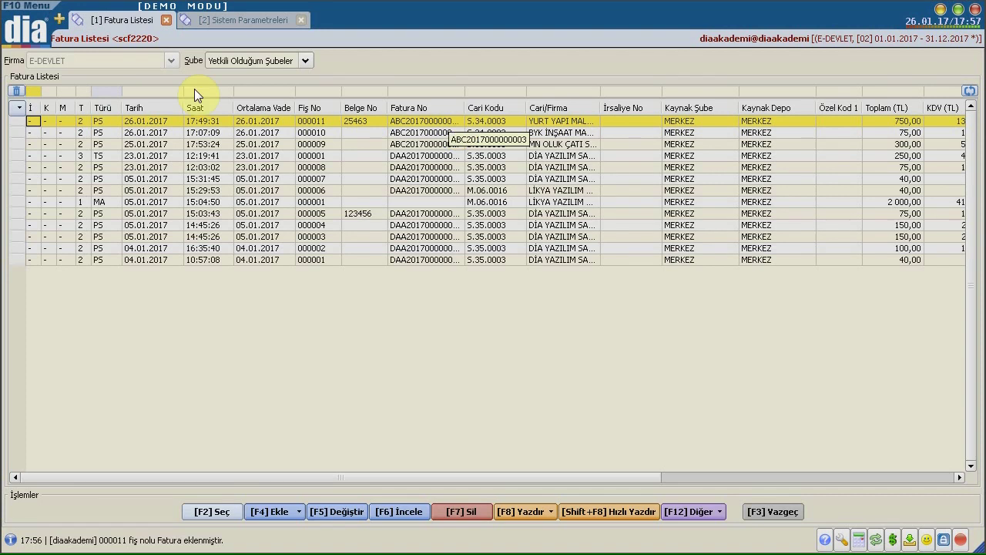
- Open the E-Arşiv Giden Kutusu from the E-Fatura module in a new tab
{"action": "left_click", "coordinate": [58, 20]}
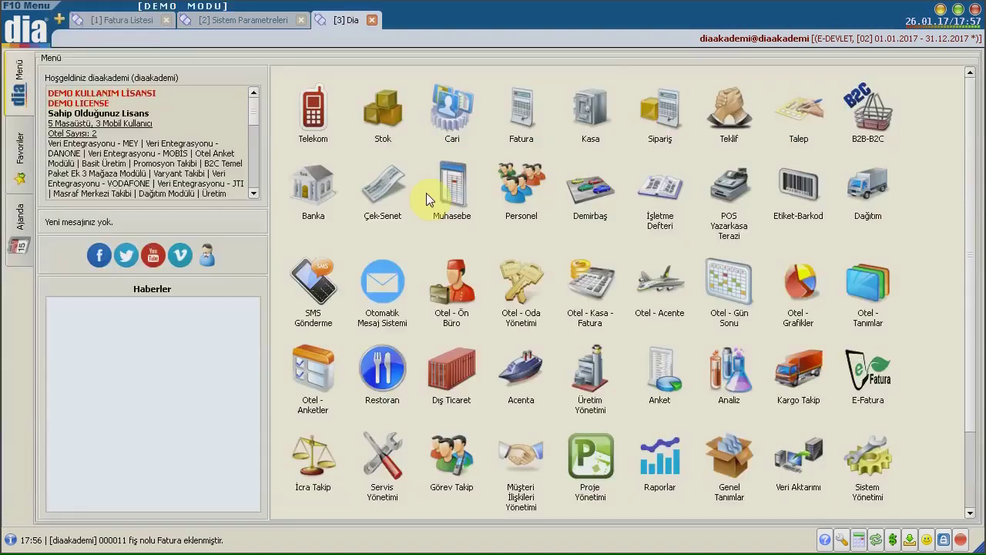
{"action": "left_click", "coordinate": [847, 365]}
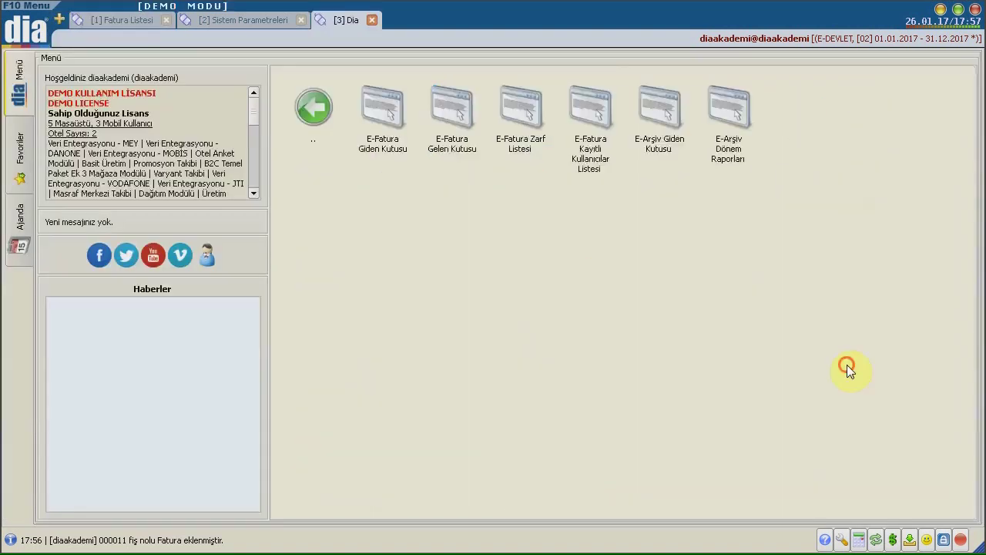
{"action": "left_click", "coordinate": [666, 113]}
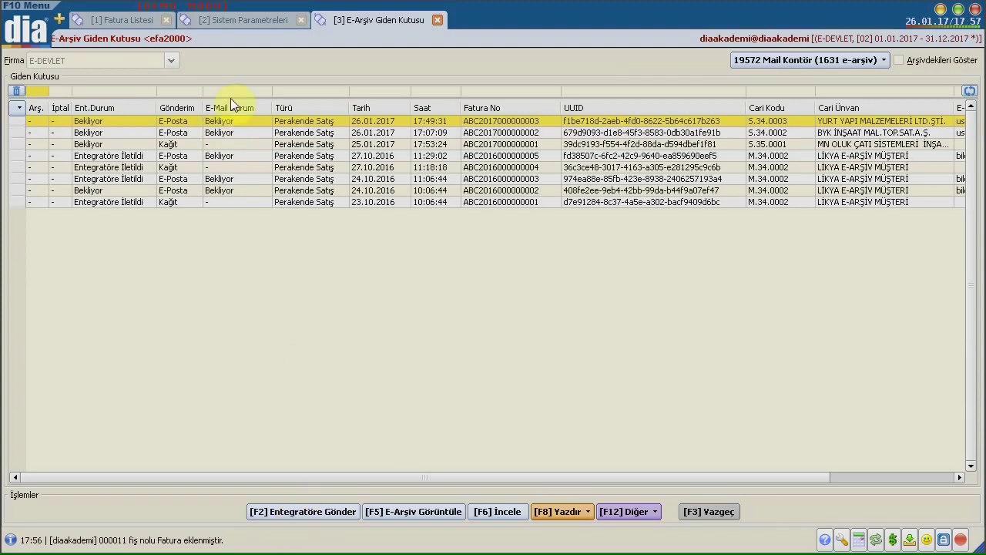
- Inspect the value choices of Entegratöre Gönderim and Entegratöre Gönderim (Hızlı Satış) in the E-Arşiv system parameters
{"action": "left_click", "coordinate": [245, 26]}
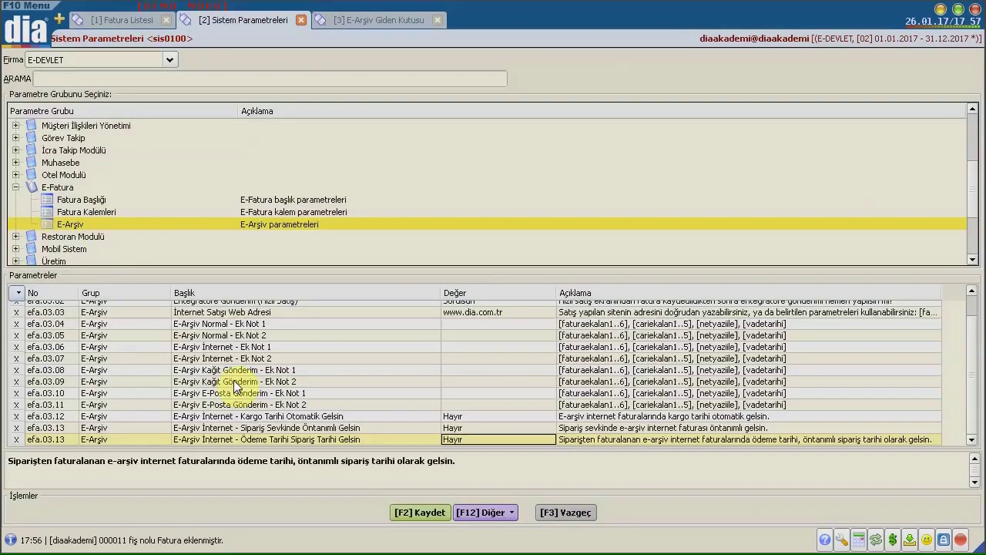
{"action": "scroll", "coordinate": [254, 381], "scroll_direction": "up", "scroll_amount": 1}
{"action": "left_click", "coordinate": [453, 306]}
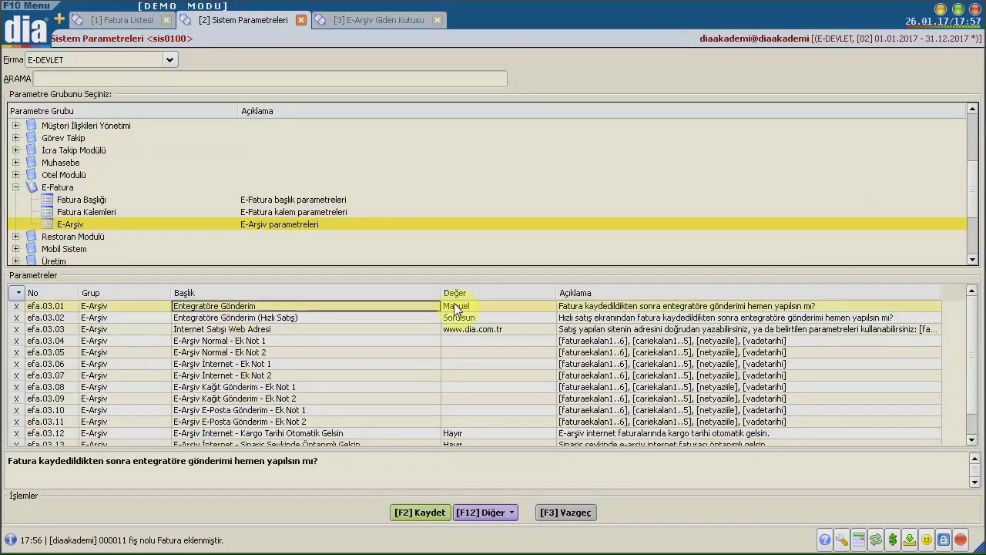
{"action": "left_click", "coordinate": [454, 307]}
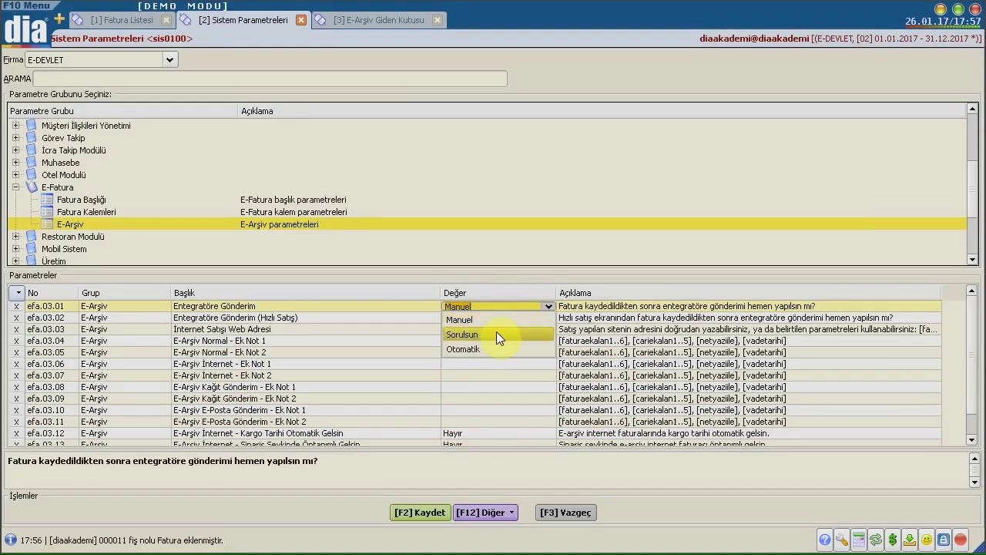
{"action": "left_click", "coordinate": [396, 340]}
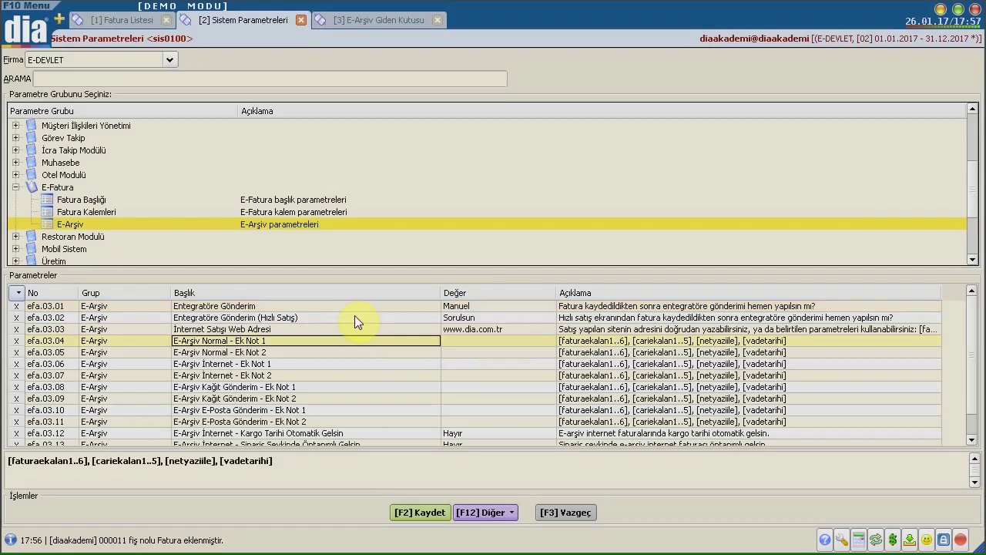
{"action": "left_click", "coordinate": [491, 319]}
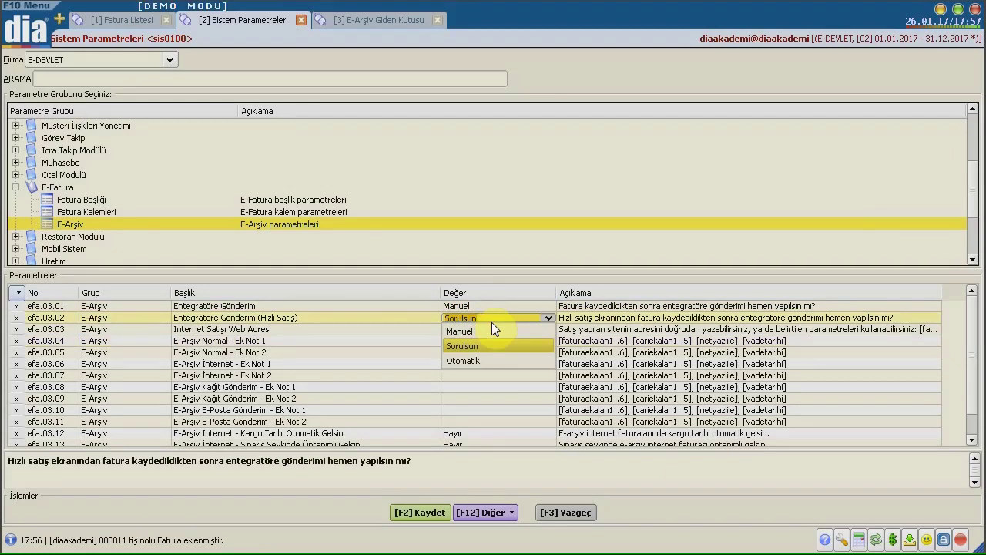
{"action": "left_click", "coordinate": [398, 332]}
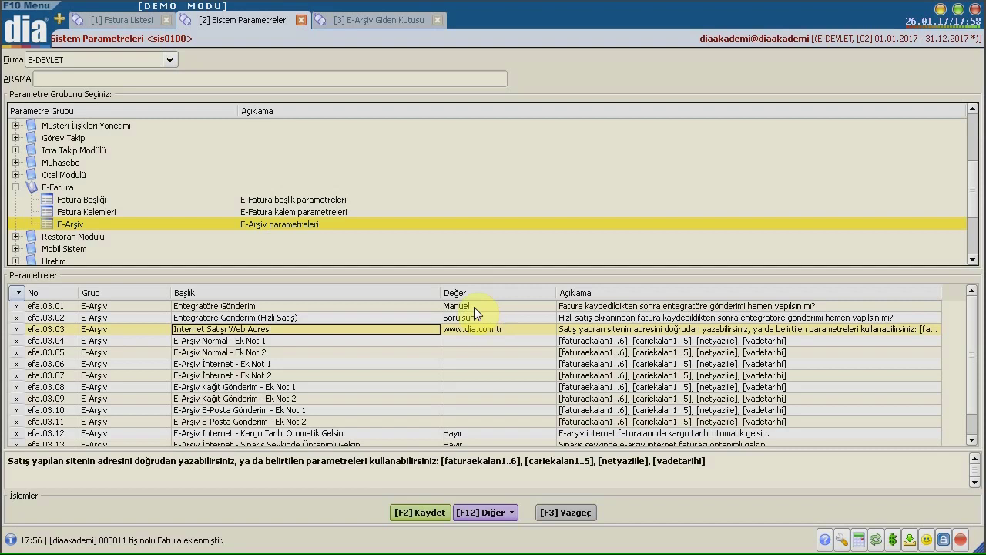
- Display the e-Arşiv print view of the newly saved invoice from the Fatura Listesi
{"action": "left_click", "coordinate": [130, 22]}
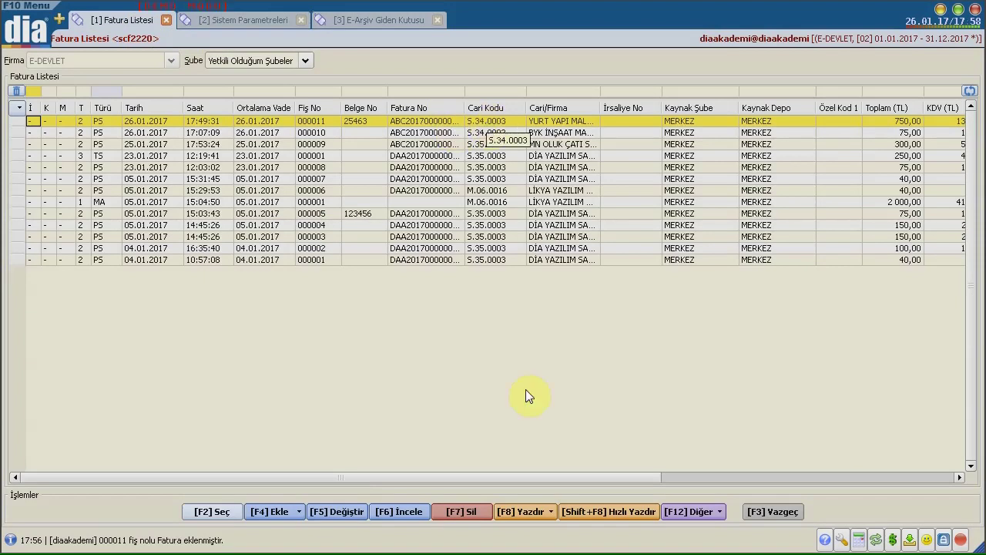
{"action": "left_click", "coordinate": [535, 507]}
{"action": "left_click", "coordinate": [541, 418]}
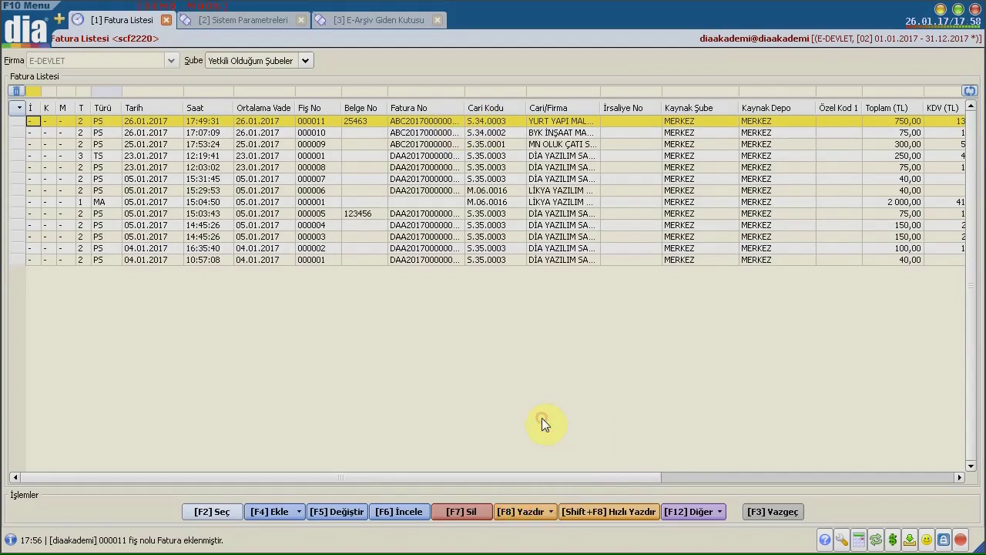
{"action": "scroll", "coordinate": [339, 265], "scroll_direction": "down", "scroll_amount": 2}
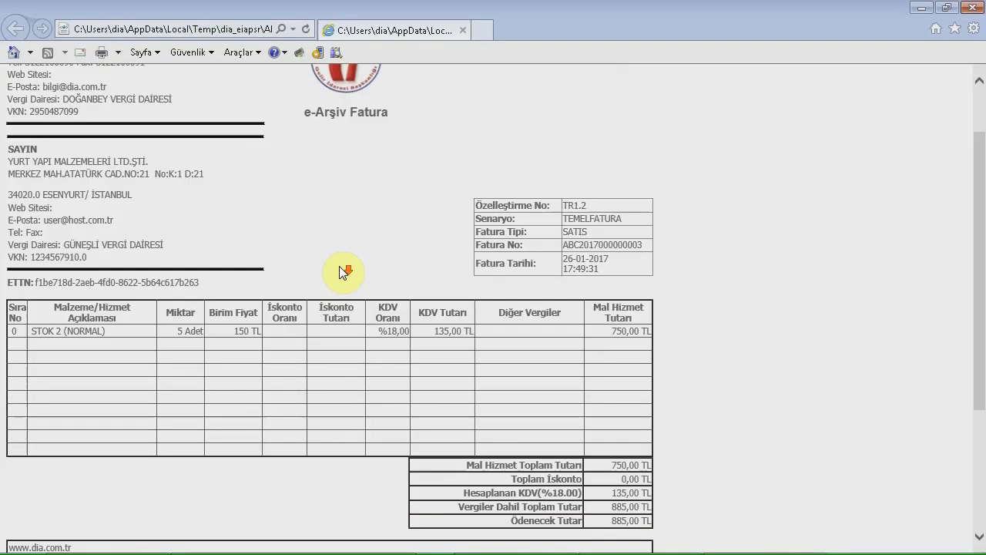
- Highlight the ETTN line in the e-Arşiv invoice view and close the view
{"action": "left_click_drag", "start_coordinate": [8, 281], "coordinate": [137, 286]}
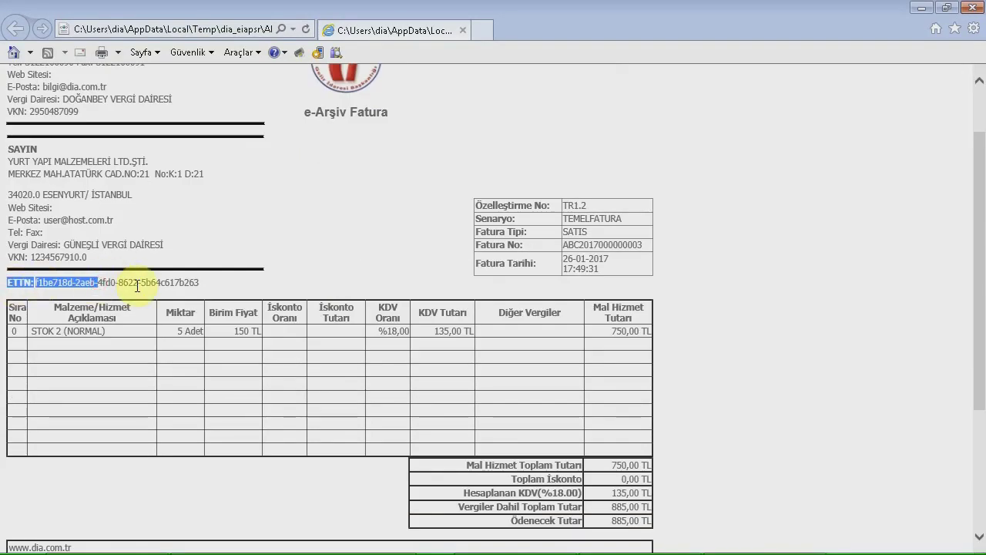
{"action": "left_click", "coordinate": [214, 285]}
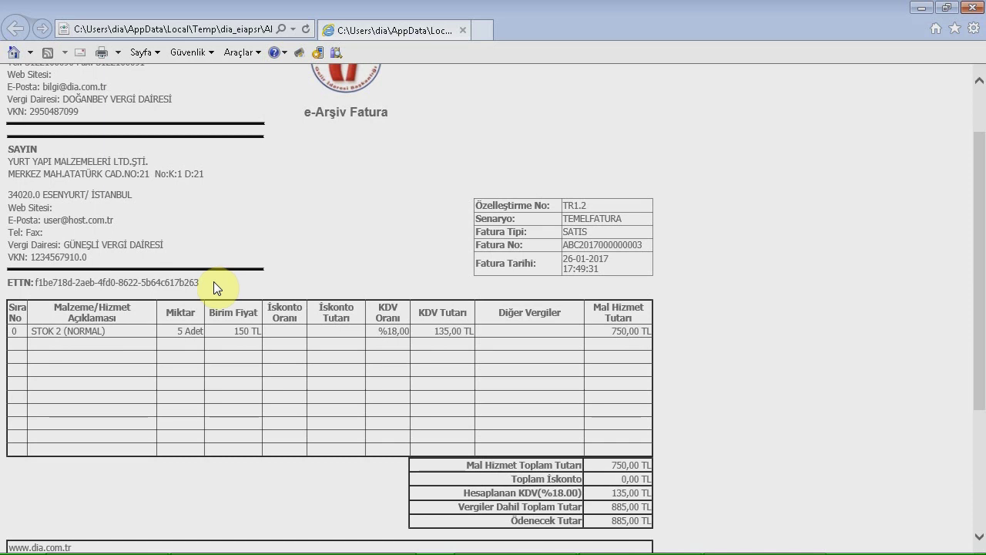
{"action": "left_click_drag", "start_coordinate": [212, 281], "coordinate": [10, 282]}
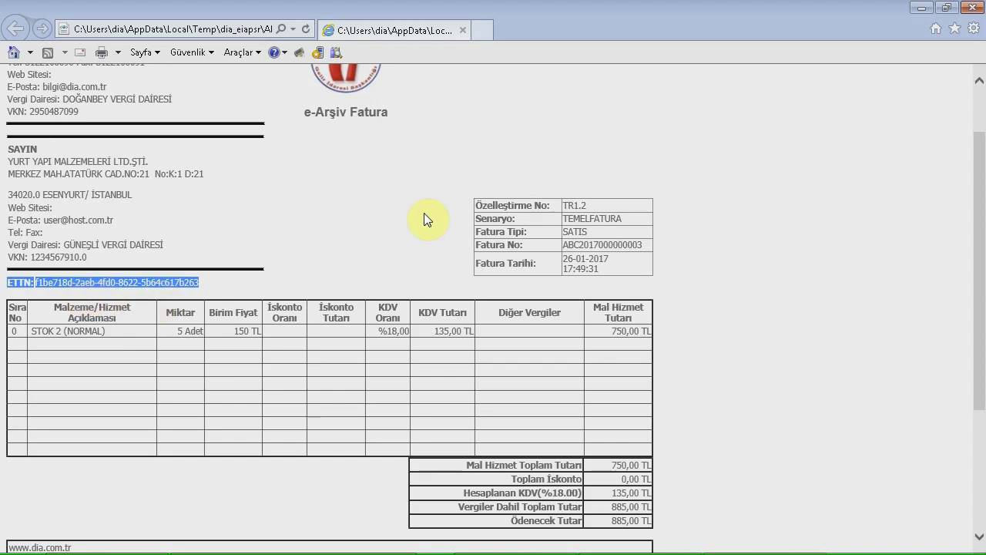
{"action": "left_click", "coordinate": [972, 7]}
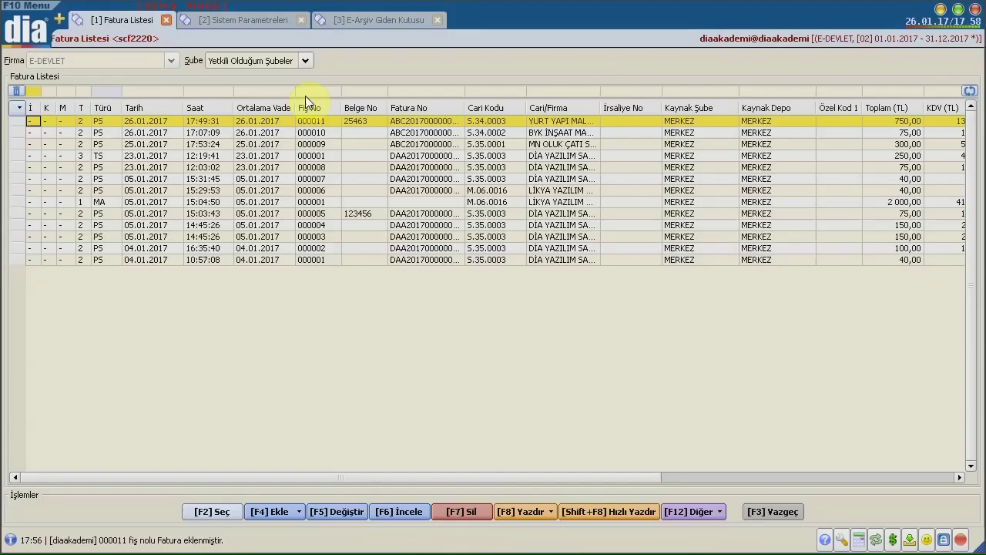
- Go back to Sistem Parametreleri to recheck the Entegratöre Gönderim choices and select the İnternet Satışı Web Adresi value
{"action": "left_click", "coordinate": [272, 22]}
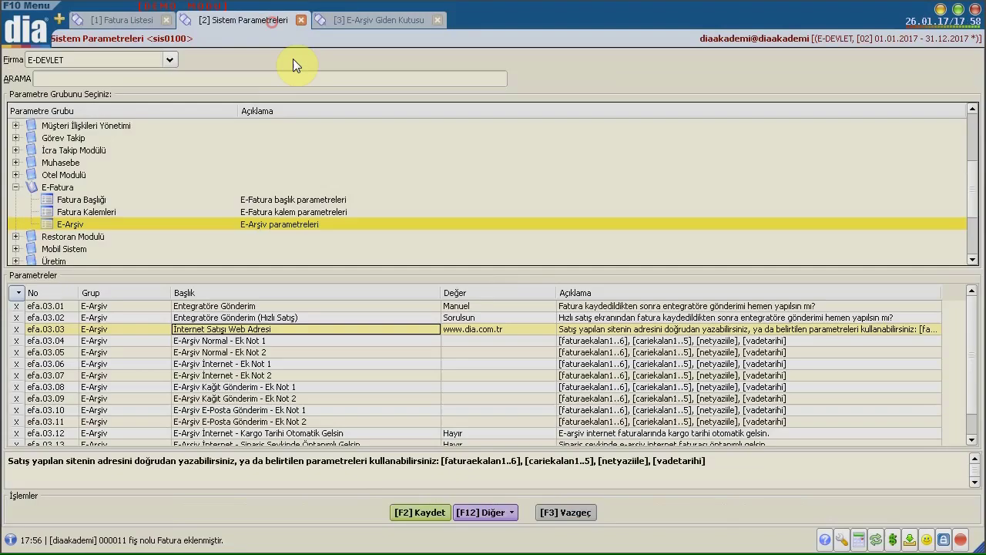
{"action": "left_click", "coordinate": [480, 308]}
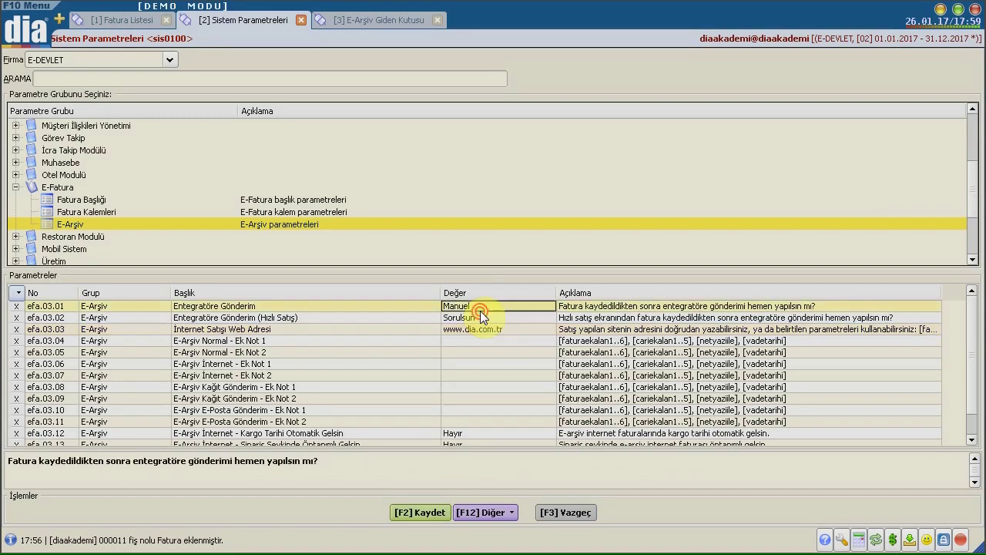
{"action": "left_click", "coordinate": [480, 308]}
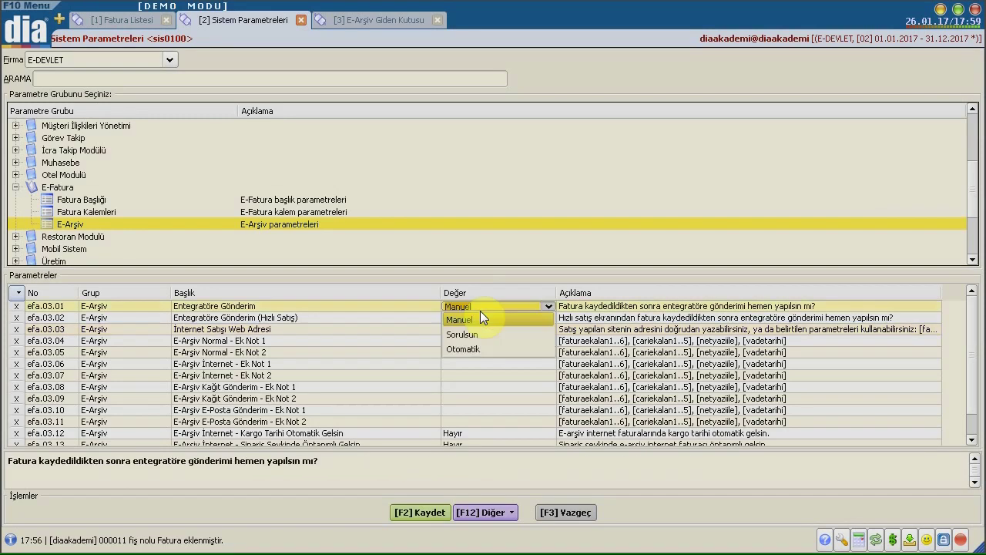
{"action": "left_click", "coordinate": [404, 333]}
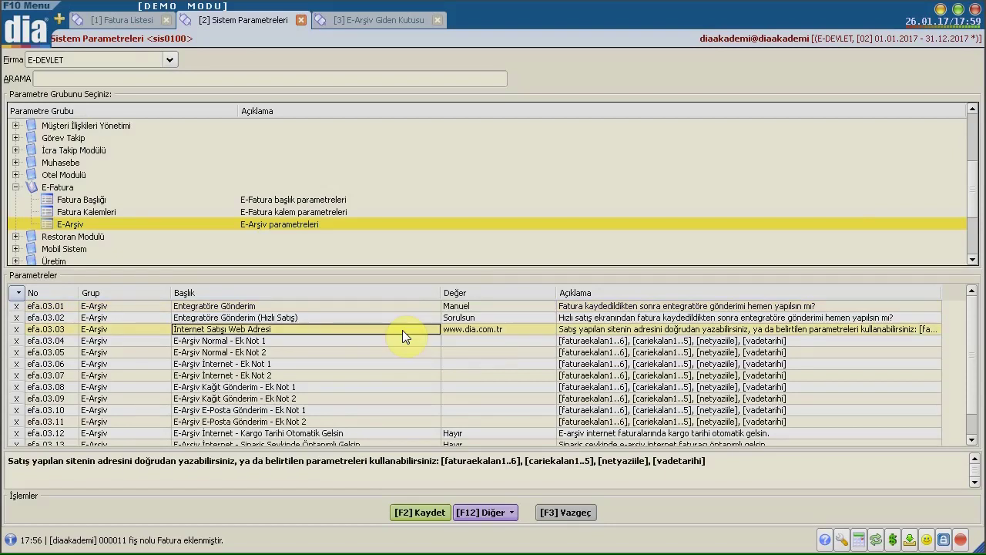
{"action": "left_click", "coordinate": [507, 330]}
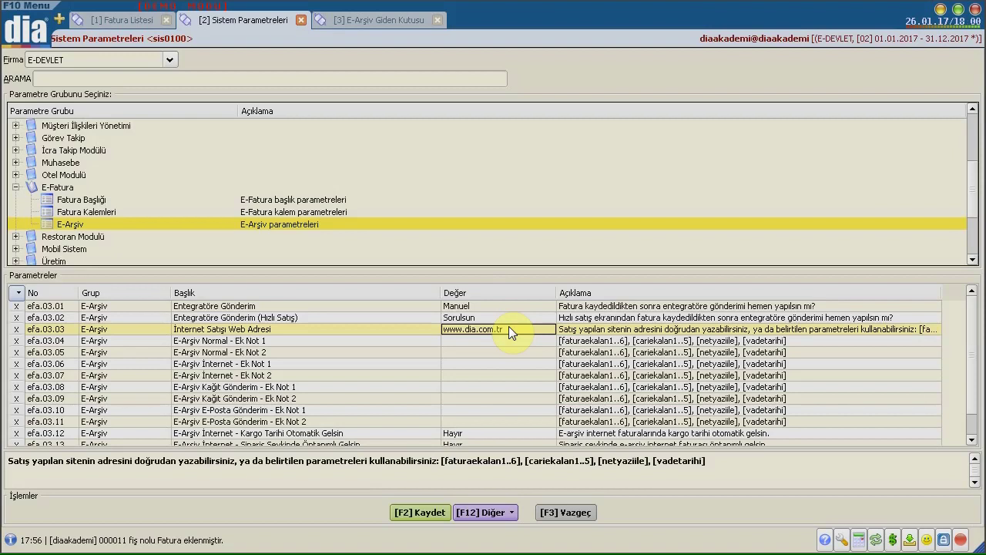
- Examine the values and placeholder descriptions of E-Arşiv İnternet - Ek Not 1 and Ek Not 2 in the E-Arşiv parameters
{"action": "left_click", "coordinate": [306, 340]}
{"action": "left_click", "coordinate": [315, 363]}
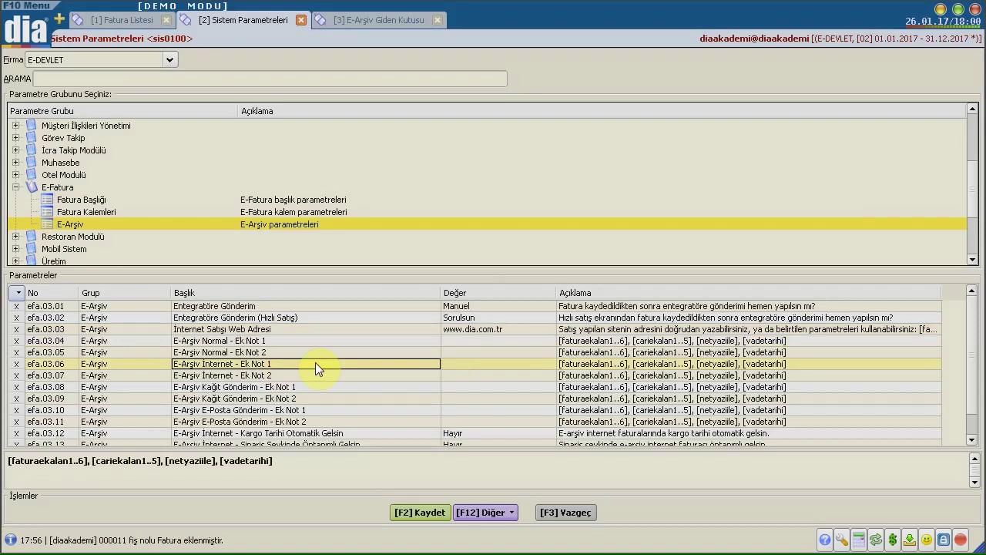
{"action": "left_click", "coordinate": [458, 364]}
{"action": "left_click", "coordinate": [458, 376]}
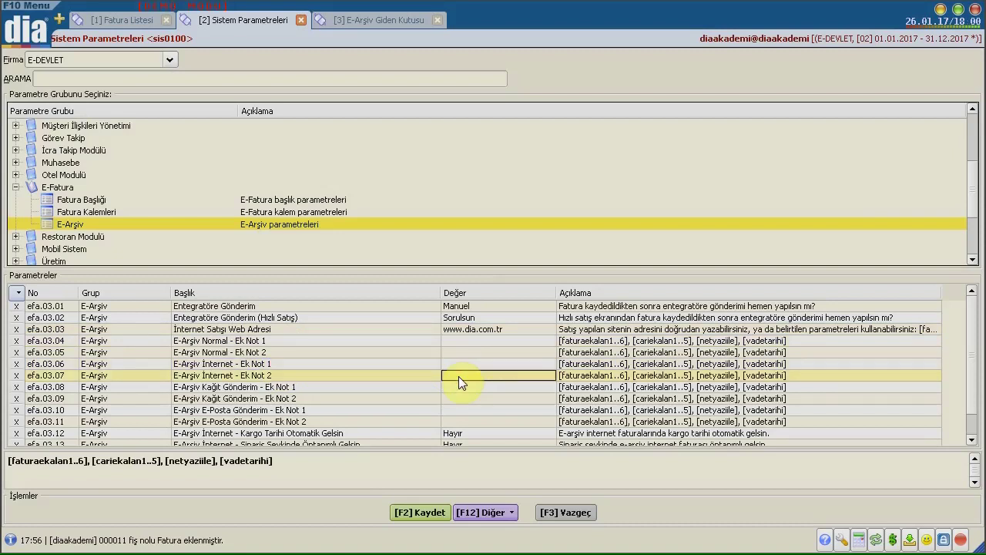
{"action": "left_click", "coordinate": [587, 373]}
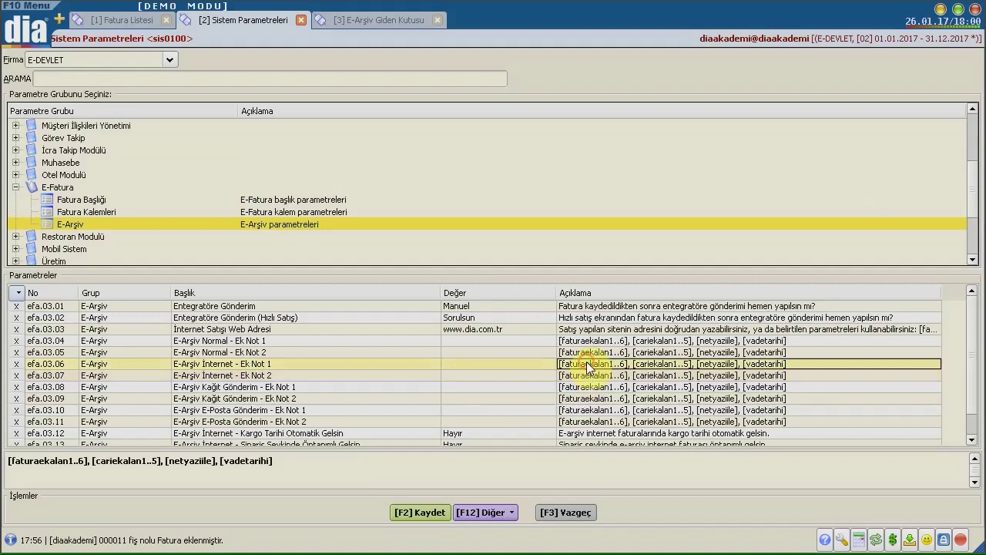
{"action": "left_click", "coordinate": [531, 375]}
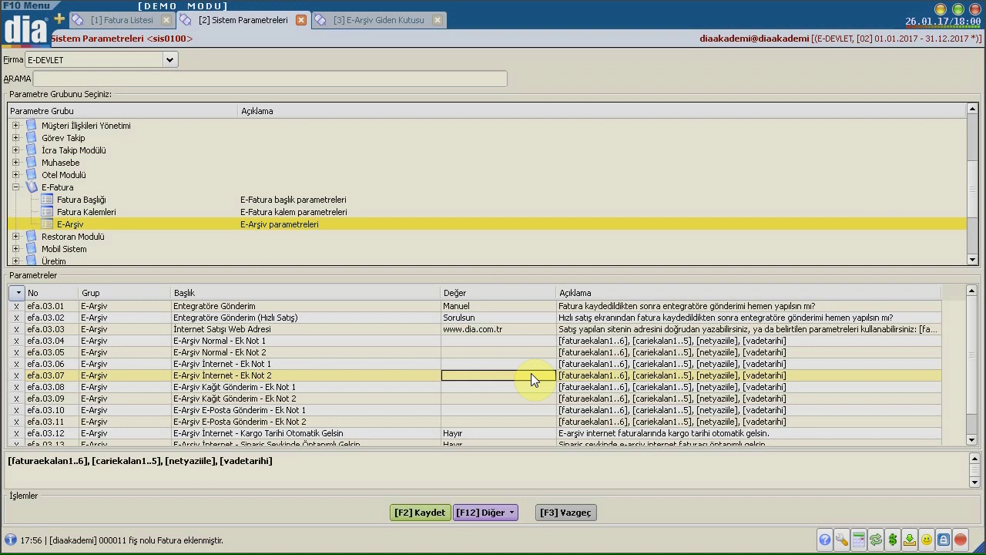
- Widen the Açıklama column to read the placeholder description of the İnternet Satışı Web Adresi parameter
{"action": "left_click", "coordinate": [972, 291]}
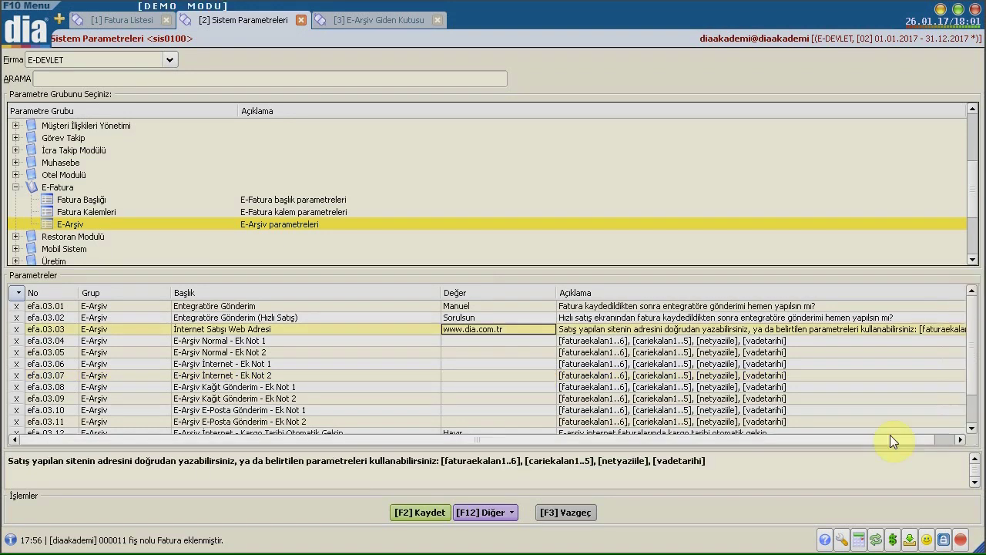
{"action": "left_click", "coordinate": [890, 439]}
{"action": "left_click", "coordinate": [963, 290]}
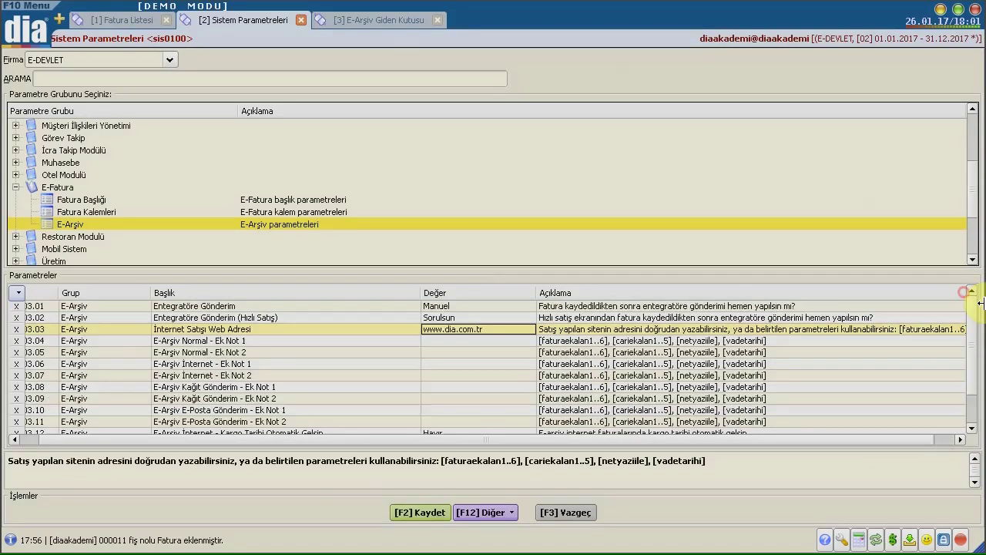
{"action": "left_click", "coordinate": [939, 439]}
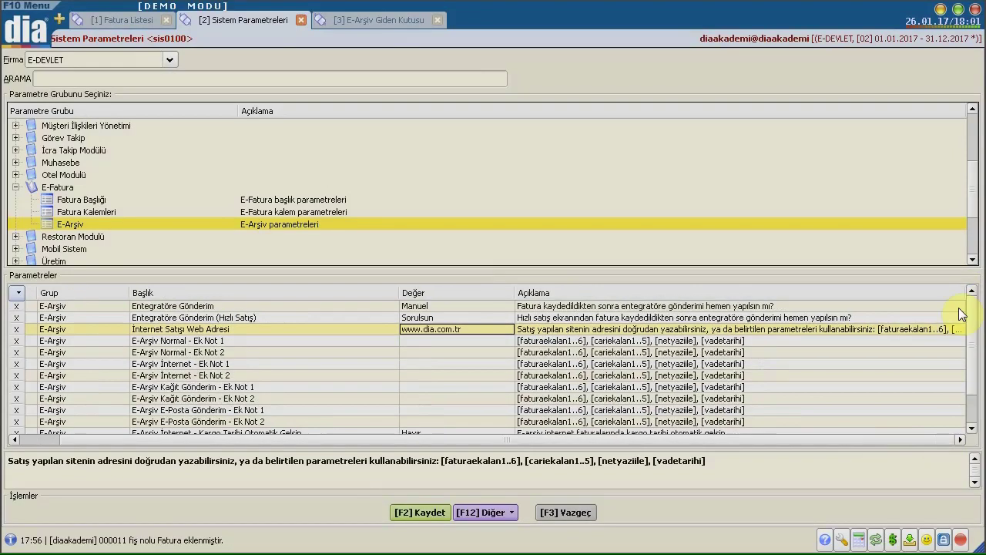
- Recheck the values of E-Arşiv İnternet - Ek Not 1 and Ek Not 2, and switch to the E-Arşiv Giden Kutusu
{"action": "left_click", "coordinate": [404, 362]}
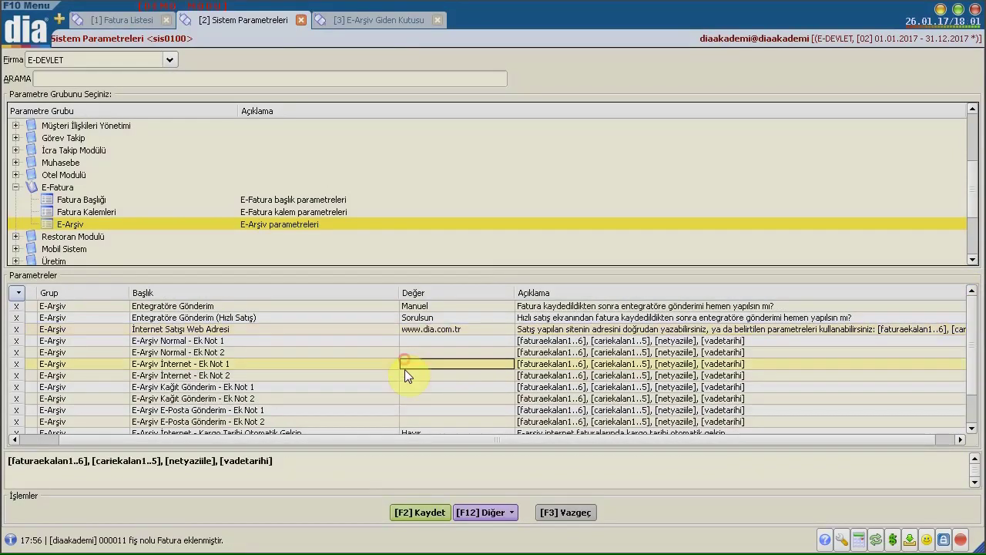
{"action": "left_click", "coordinate": [405, 375]}
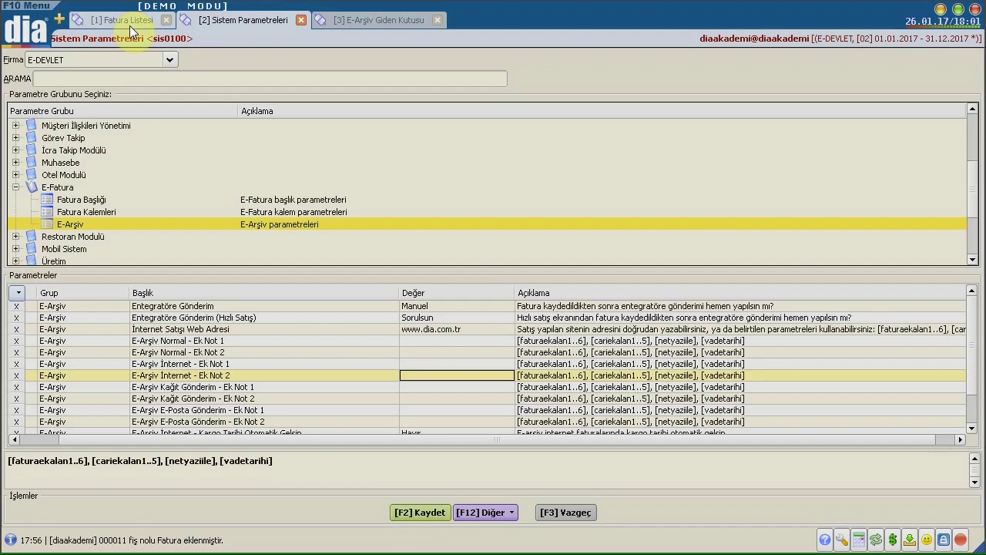
{"action": "left_click", "coordinate": [343, 21]}
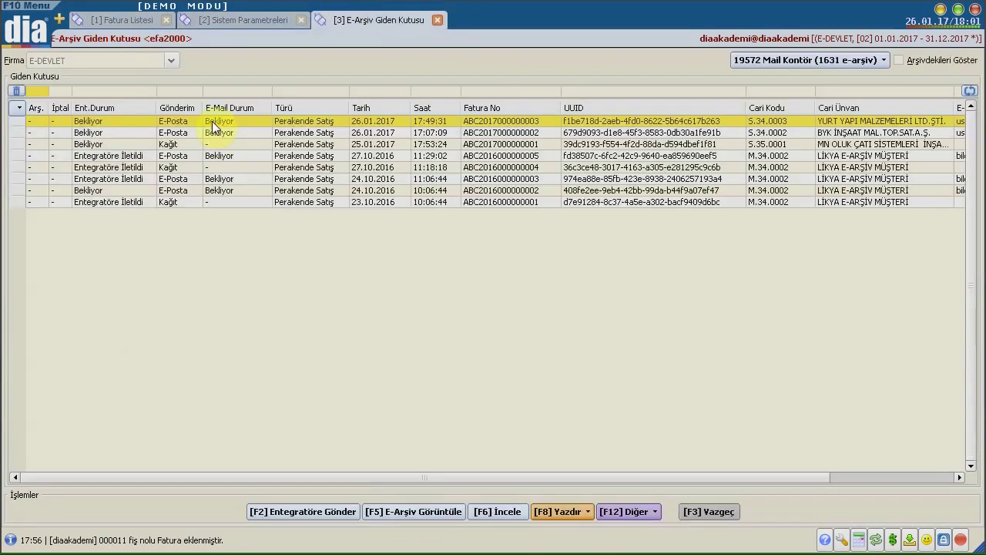